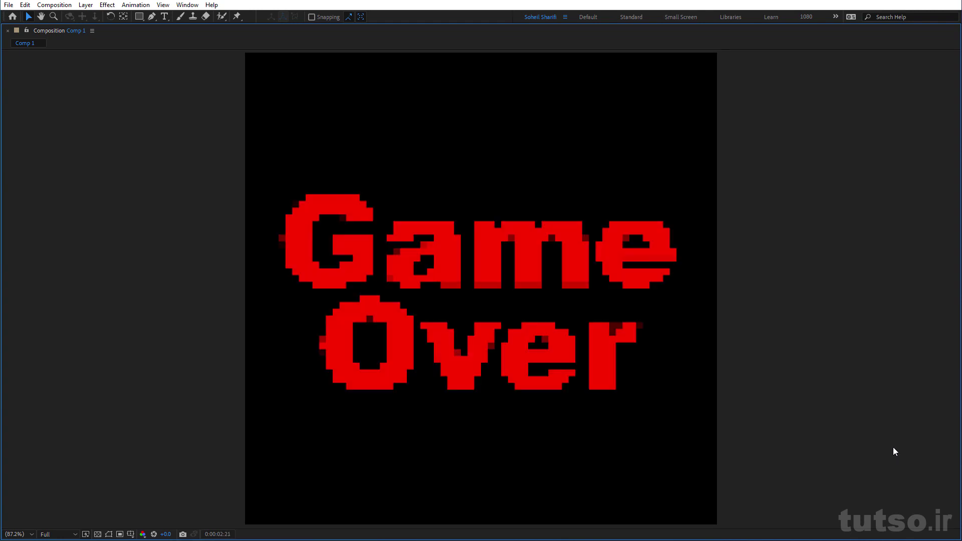
Restore the normal workspace around the maximized Comp 1 viewer showing the Game Over animation.
{"action": "key", "text": "grave"}
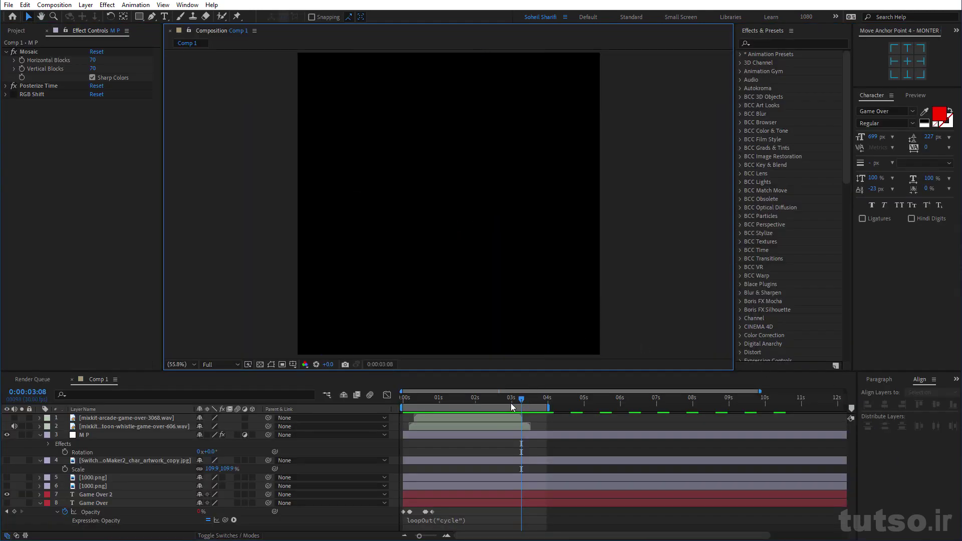
Scrub the time indicator back, then forward to 0:00:01:04, and return from the browser to Comp 1.
{"action": "left_click_drag", "start_coordinate": [510, 402], "coordinate": [434, 399]}
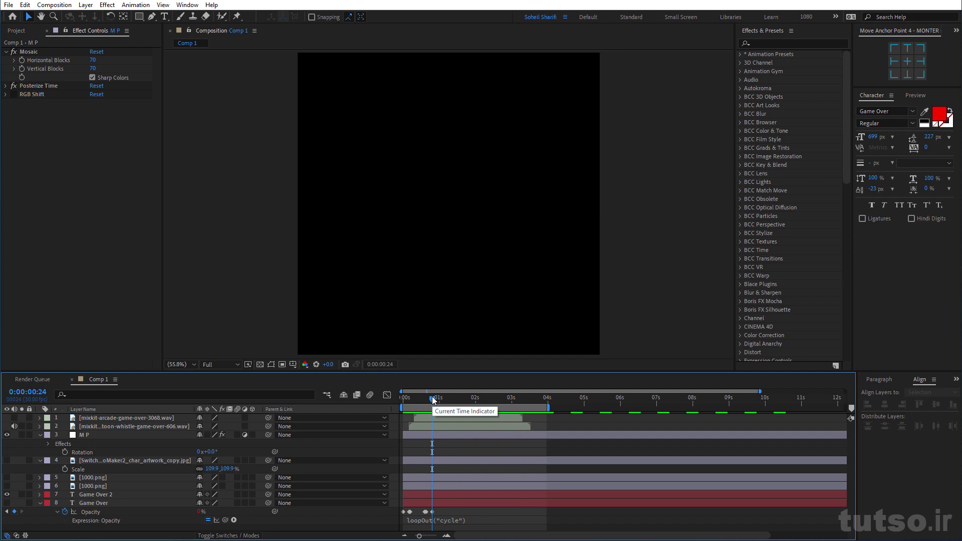
{"action": "left_click_drag", "start_coordinate": [433, 400], "coordinate": [444, 399]}
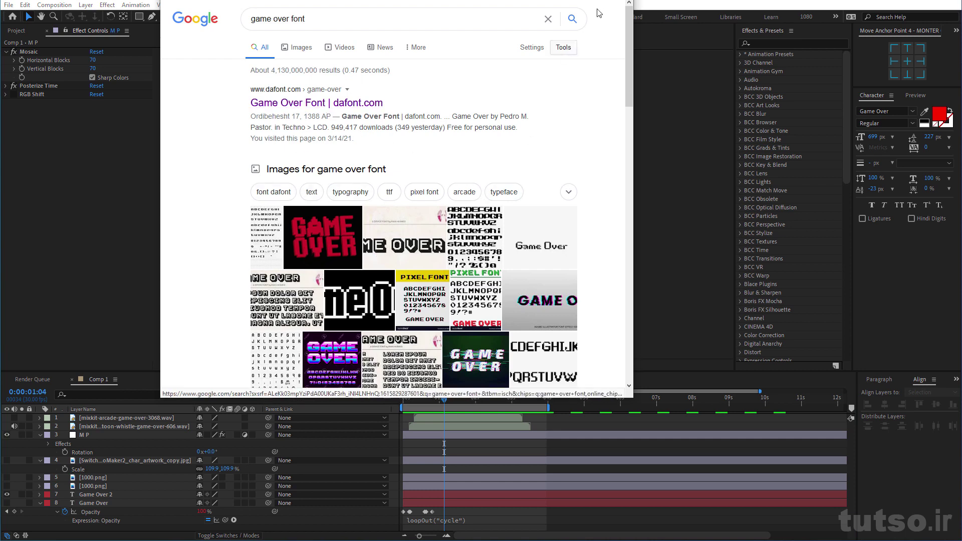
{"action": "key", "text": "alt+Tab"}
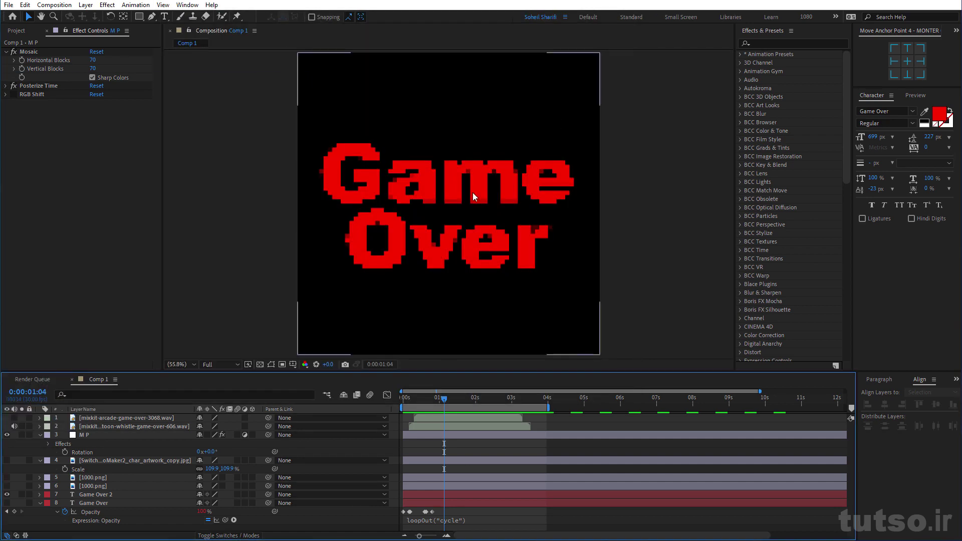
Select the Game Over text layer, then the M P mosaic adjustment layer.
{"action": "left_click", "coordinate": [95, 503]}
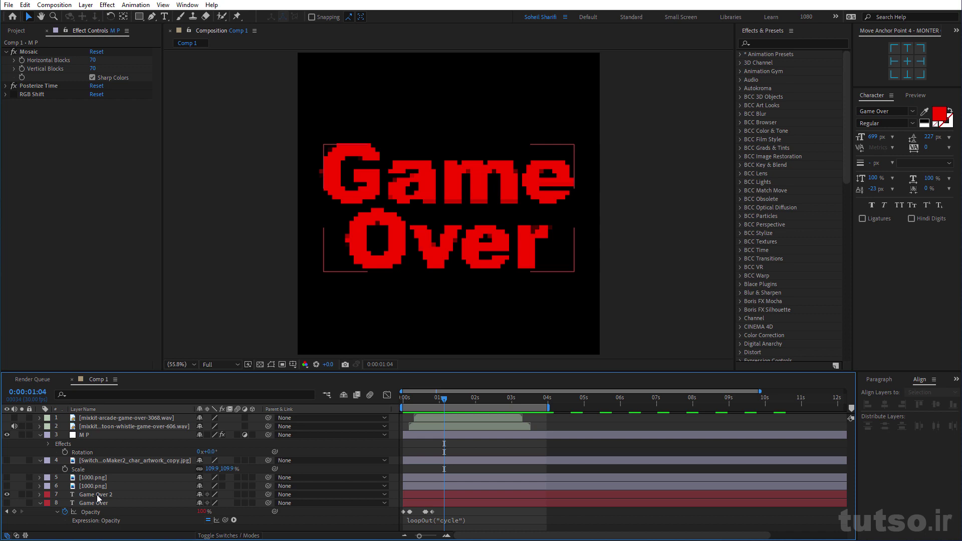
{"action": "key", "text": "F2"}
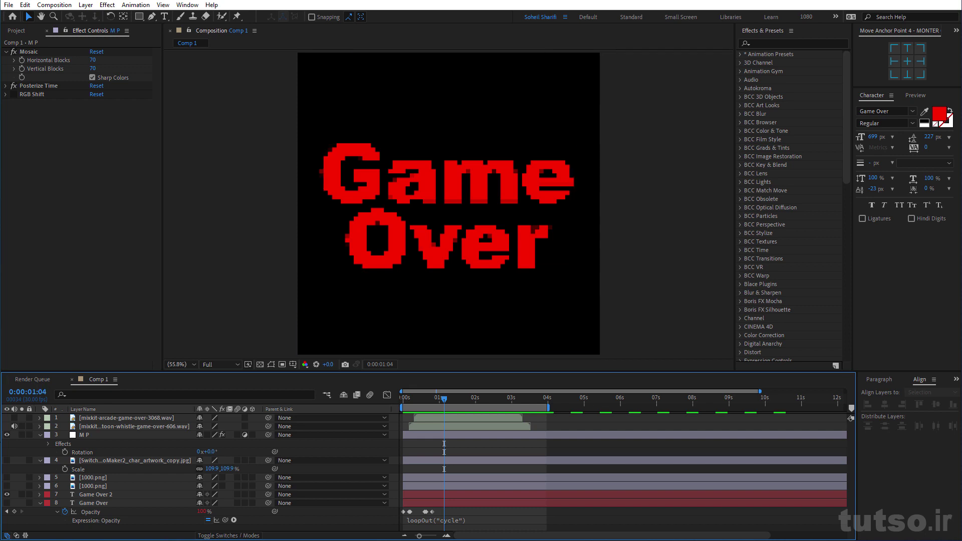
{"action": "left_click", "coordinate": [4, 443]}
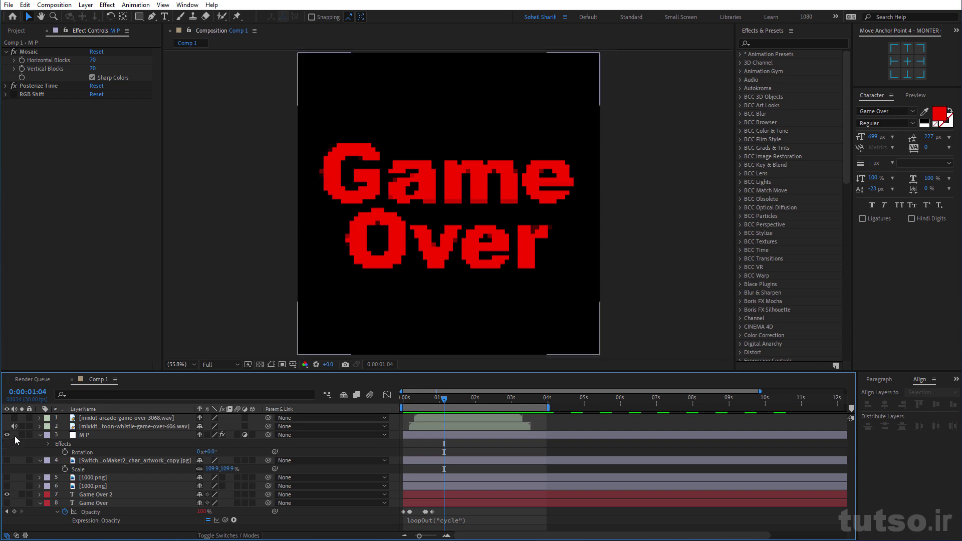
{"action": "left_click_drag", "start_coordinate": [10, 451], "coordinate": [7, 448]}
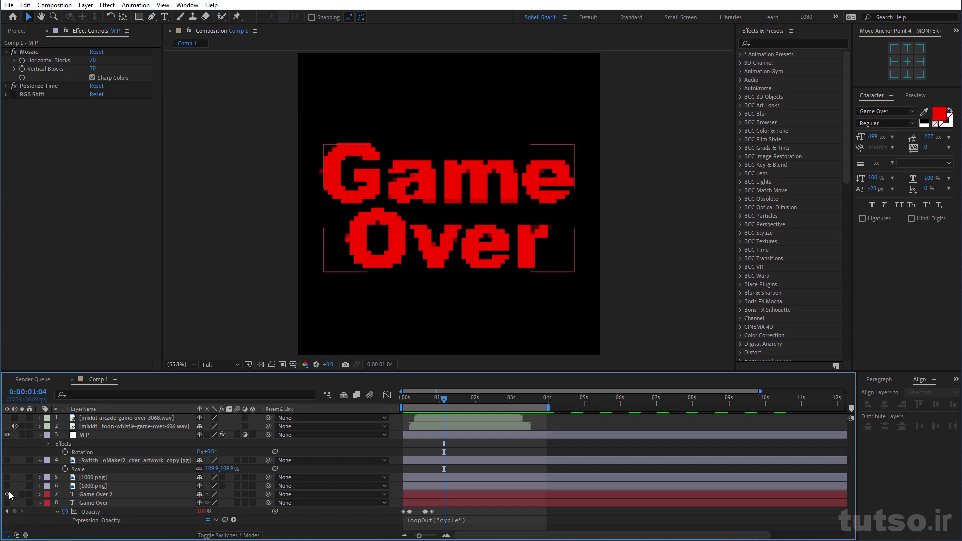
Toggle M P's mosaic to compare, then hide Game Over 2 and show the pixel-font Game Over.
{"action": "left_click", "coordinate": [7, 435]}
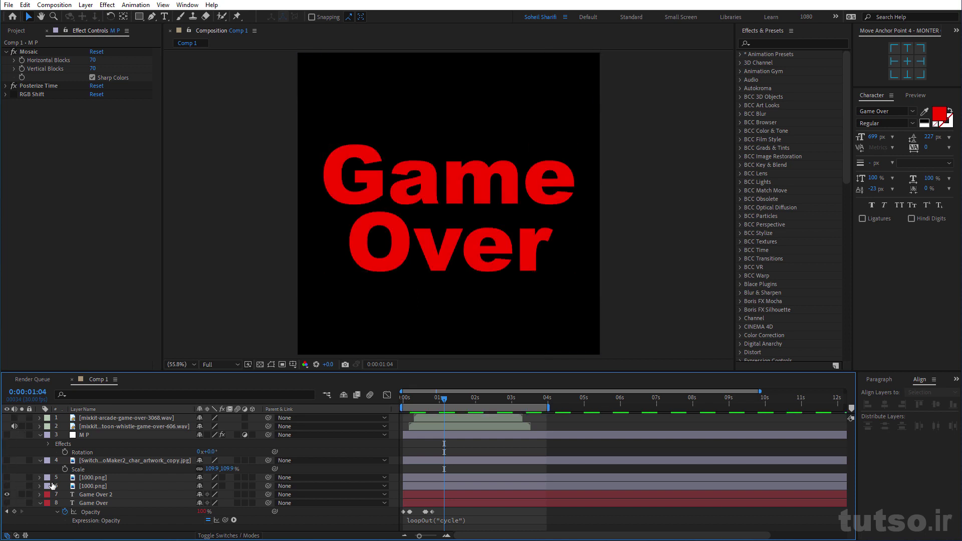
{"action": "left_click", "coordinate": [8, 437]}
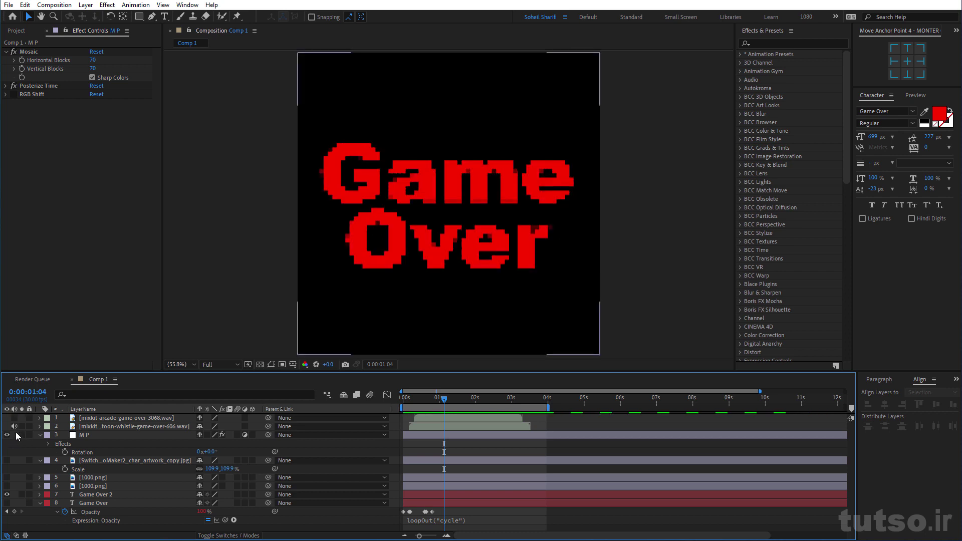
{"action": "left_click", "coordinate": [8, 437]}
{"action": "left_click", "coordinate": [7, 495]}
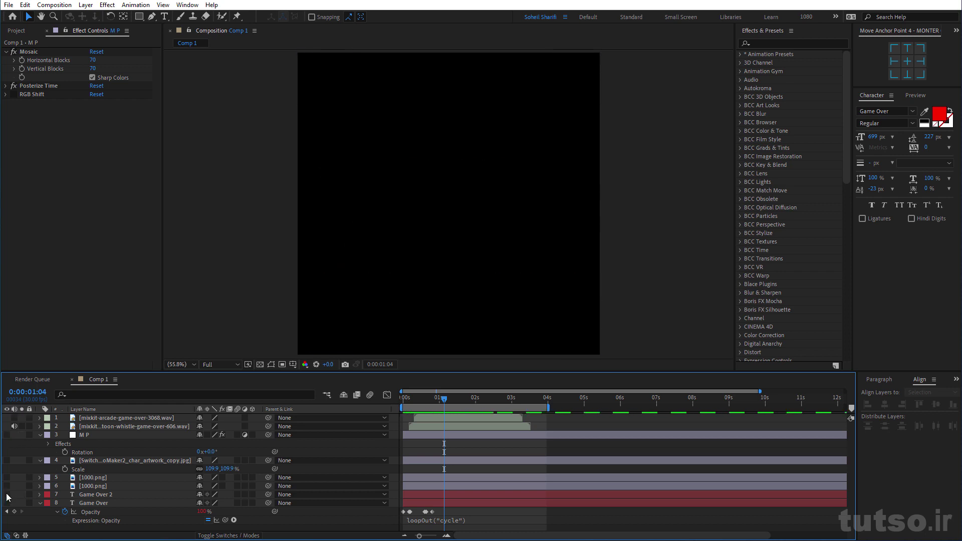
{"action": "left_click", "coordinate": [7, 503]}
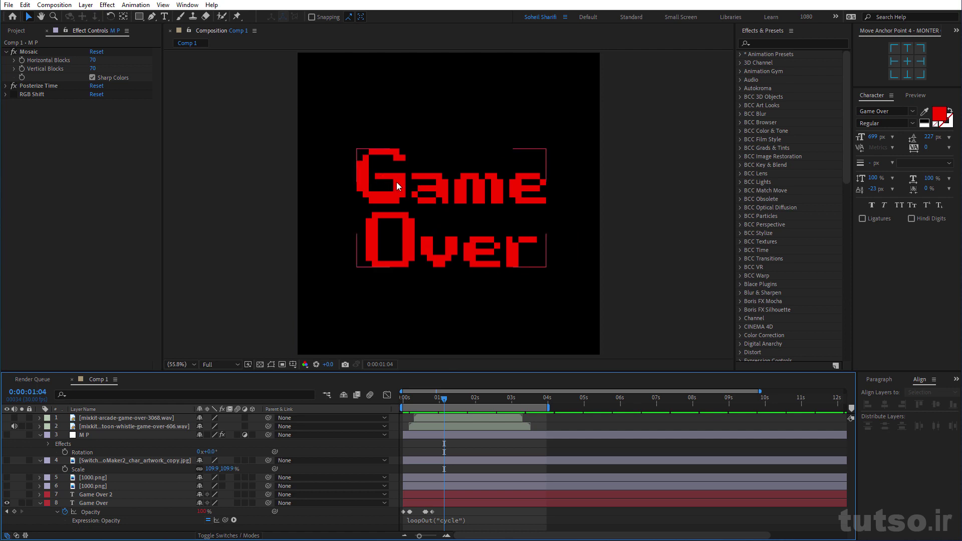
Replace 'Game' with 'TUTSO' in the pixel-font text, then undo it back to 'Game Over'.
{"action": "double_click", "coordinate": [444, 188]}
{"action": "double_click", "coordinate": [444, 188]}
{"action": "type", "text": "T"}
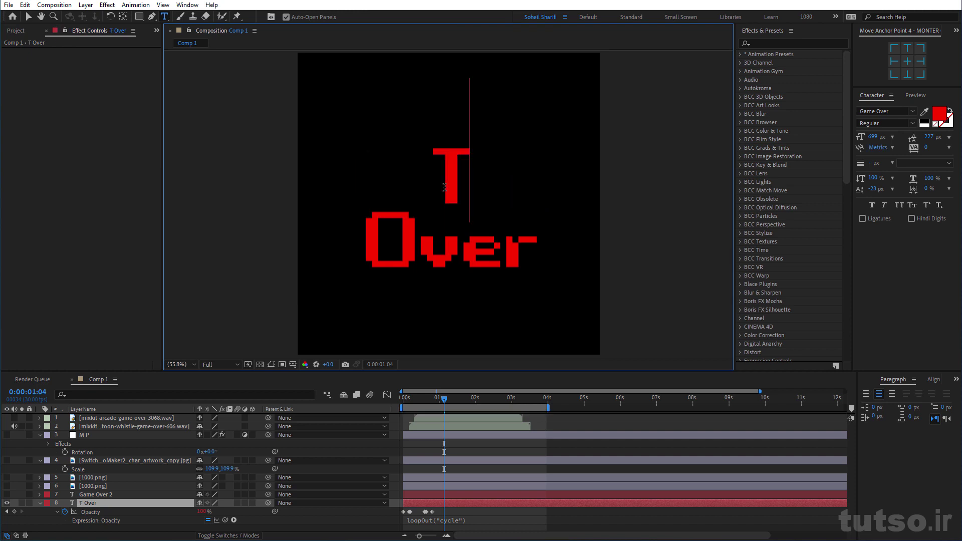
{"action": "type", "text": "UTS"}
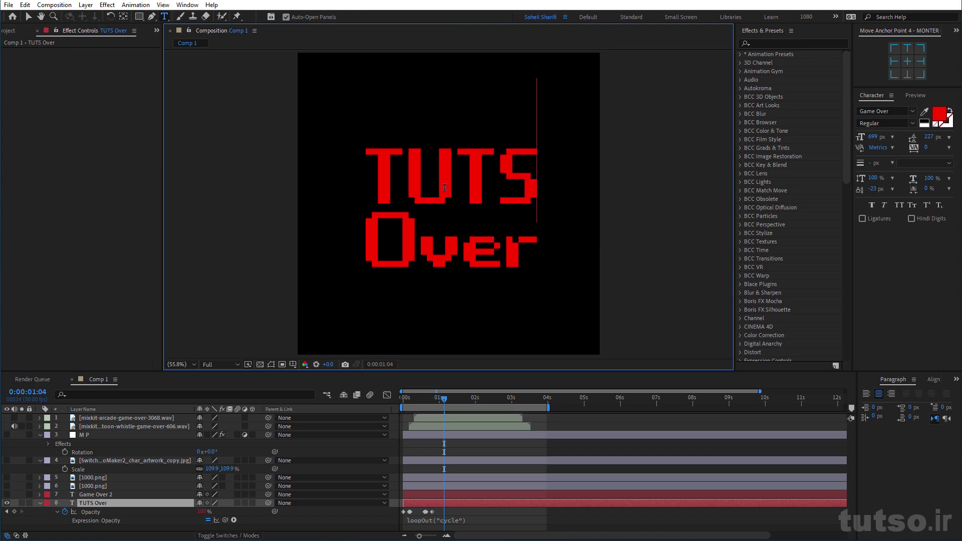
{"action": "type", "text": "O"}
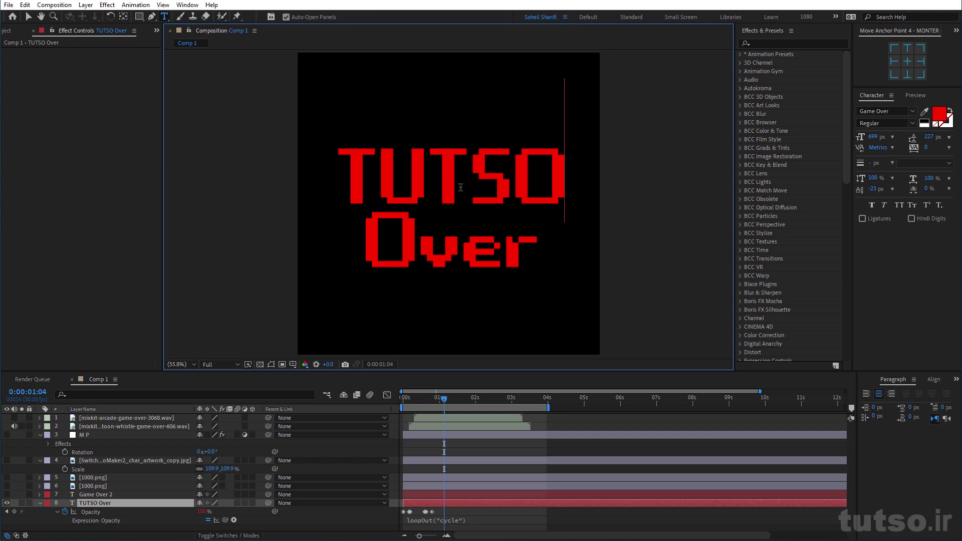
{"action": "key", "text": "ctrl+z"}
{"action": "key", "text": "ctrl+z"}
Hide the pixel-font Game Over, show the Arial Game Over 2 layer, and select M P.
{"action": "left_click", "coordinate": [7, 503]}
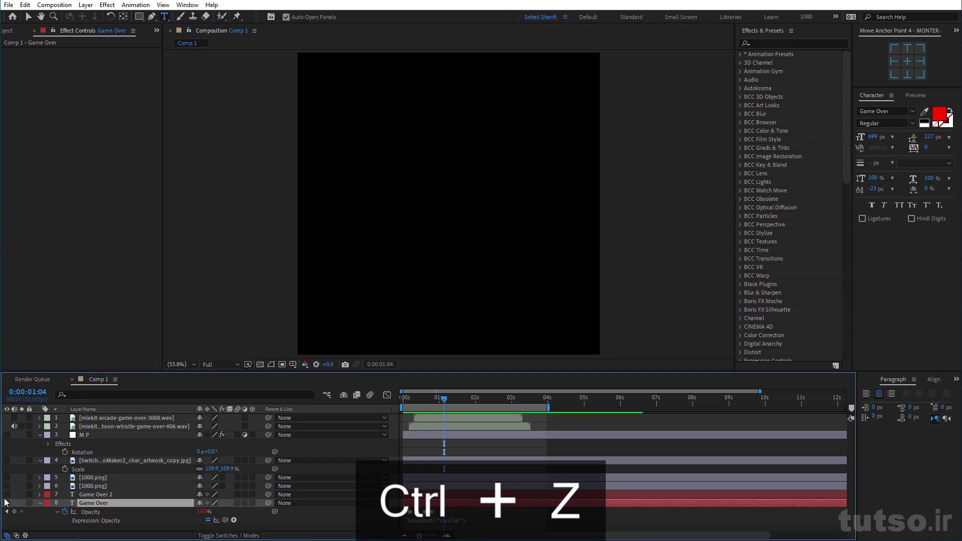
{"action": "left_click", "coordinate": [6, 495]}
{"action": "left_click", "coordinate": [98, 495]}
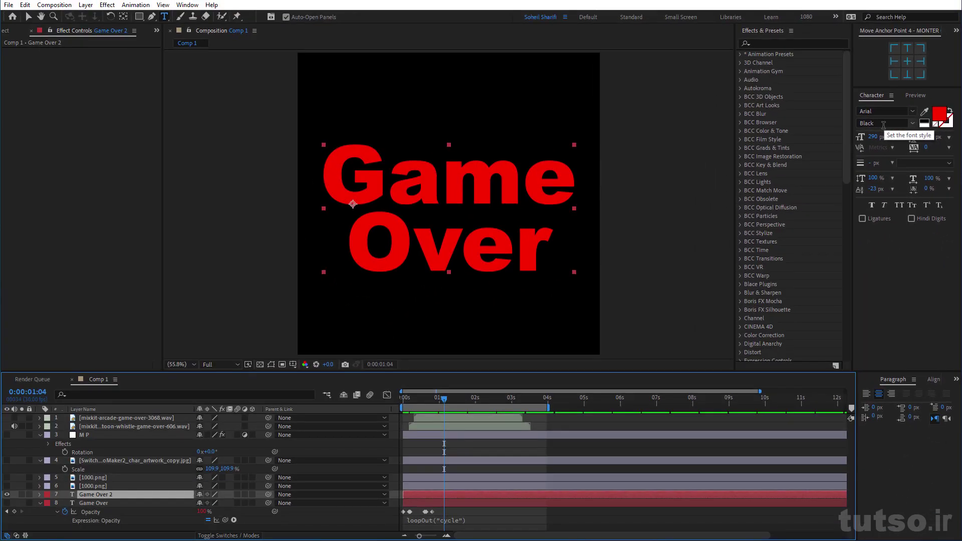
{"action": "left_click", "coordinate": [83, 435]}
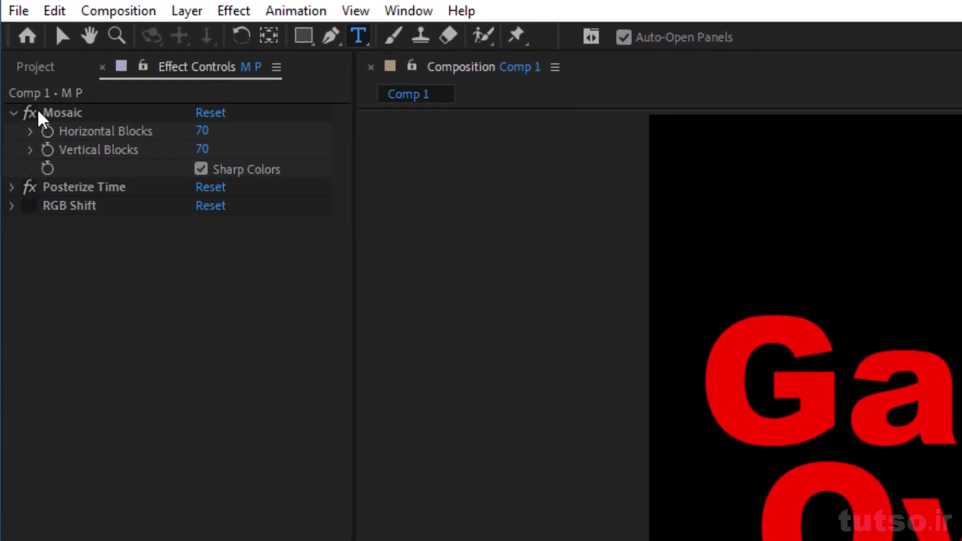
Reset M P's Mosaic, enable the layer, and set 70 horizontal and 70 vertical blocks with Sharp Colors on.
{"action": "left_click", "coordinate": [212, 118]}
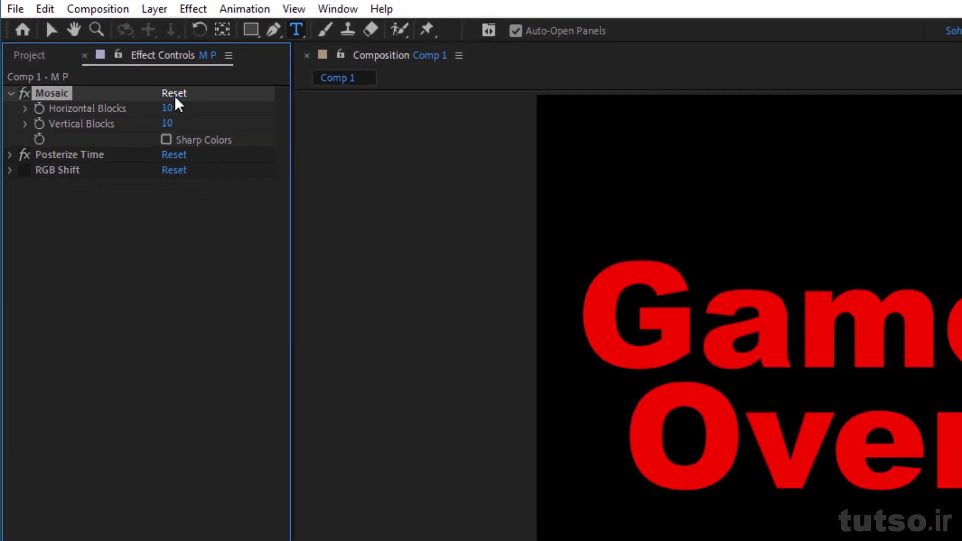
{"action": "left_click", "coordinate": [8, 435]}
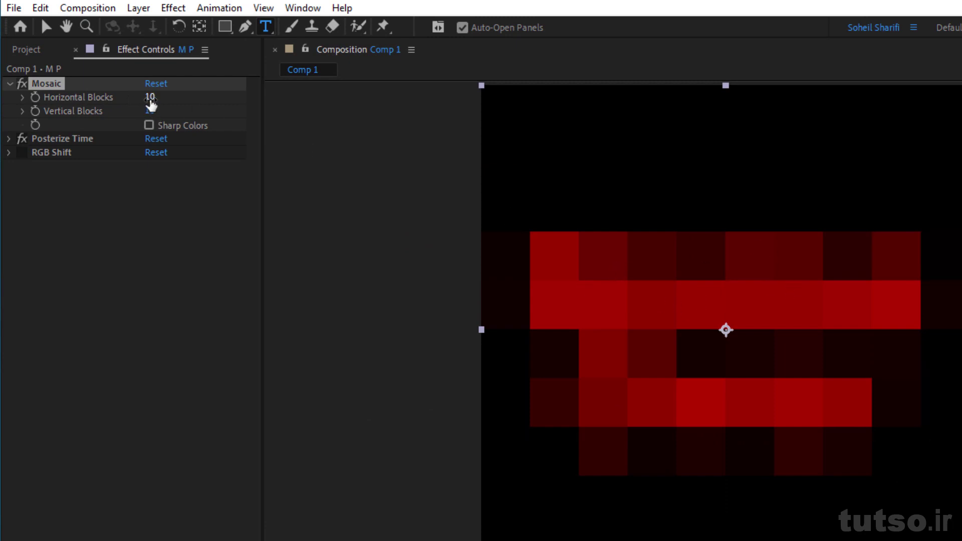
{"action": "left_click", "coordinate": [150, 98]}
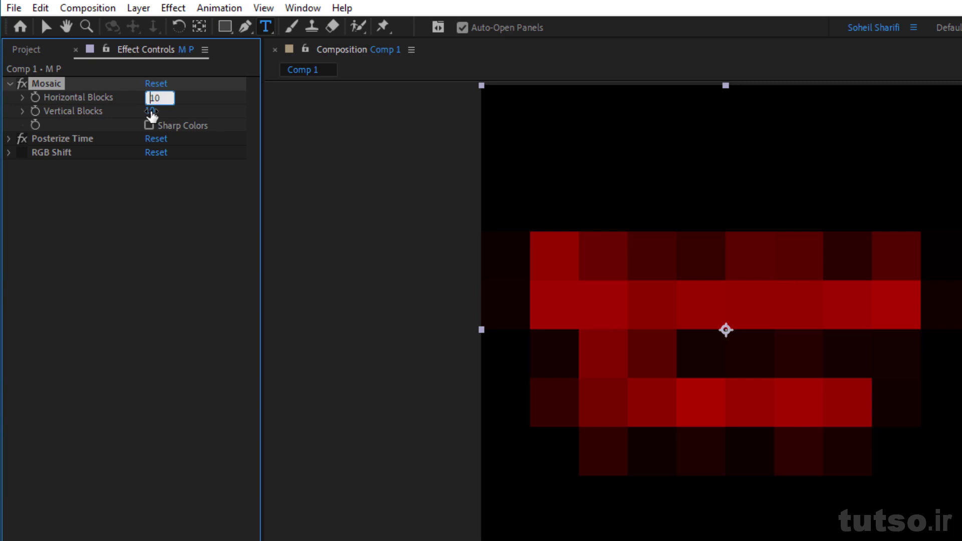
{"action": "type", "text": "70"}
{"action": "left_click", "coordinate": [148, 111]}
{"action": "type", "text": "70"}
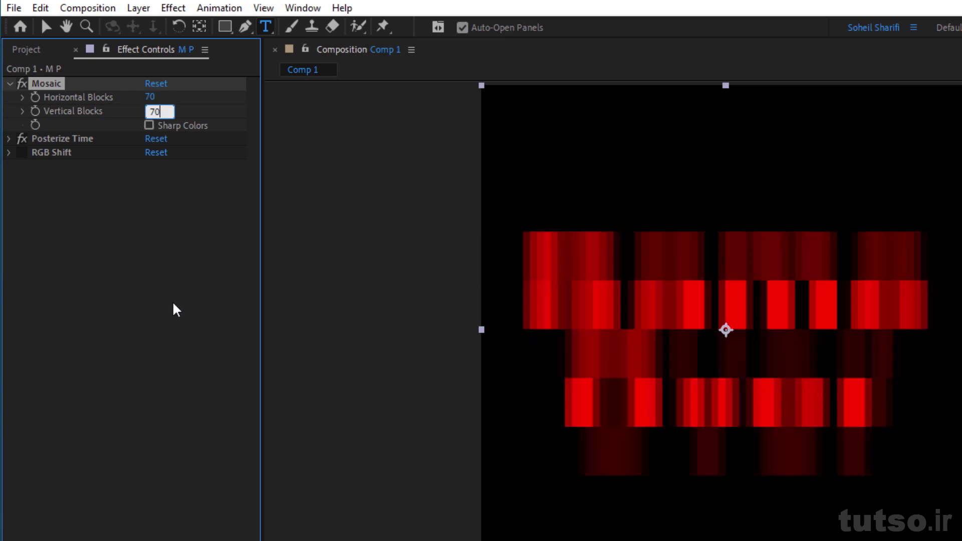
{"action": "left_click", "coordinate": [168, 303]}
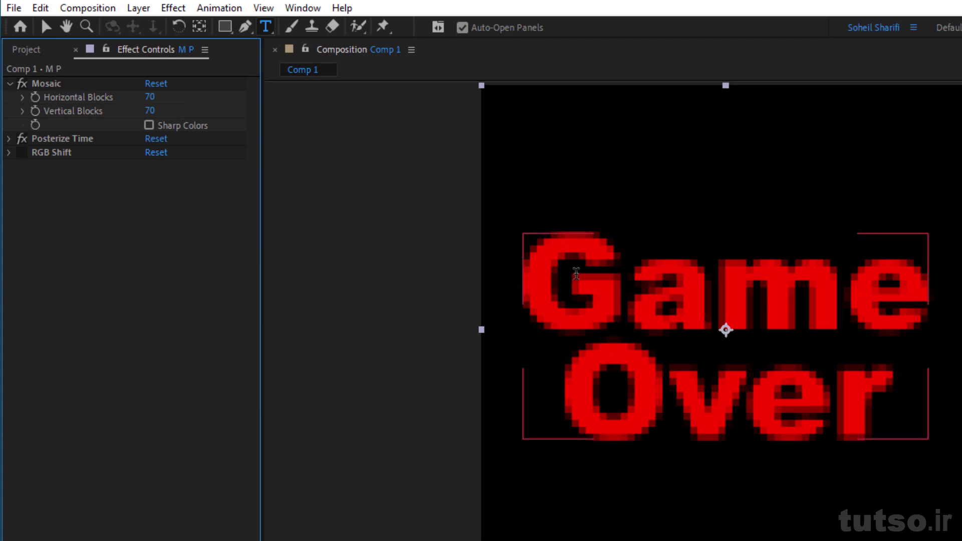
{"action": "left_click", "coordinate": [184, 127]}
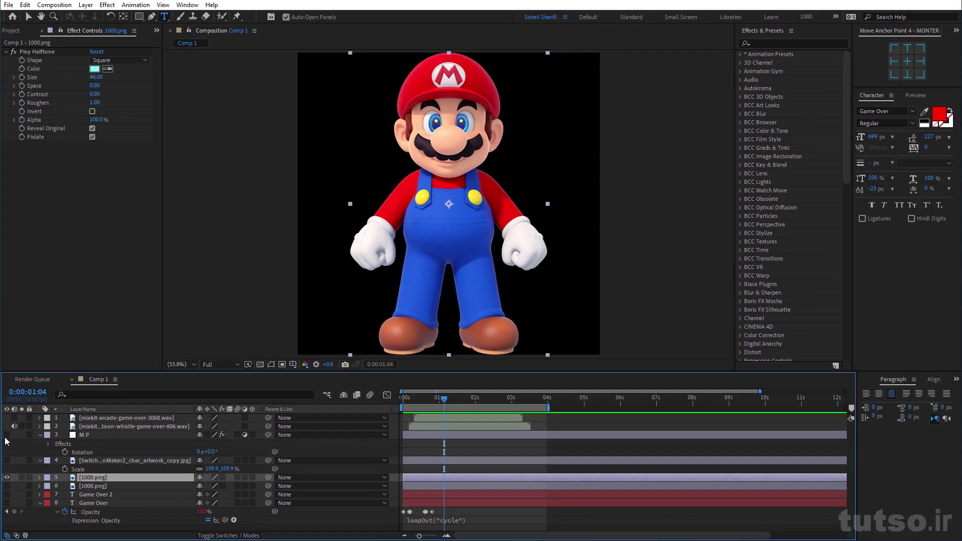
Turn on the M P layer over Mario and select it to show its Mosaic settings.
{"action": "left_click", "coordinate": [7, 435]}
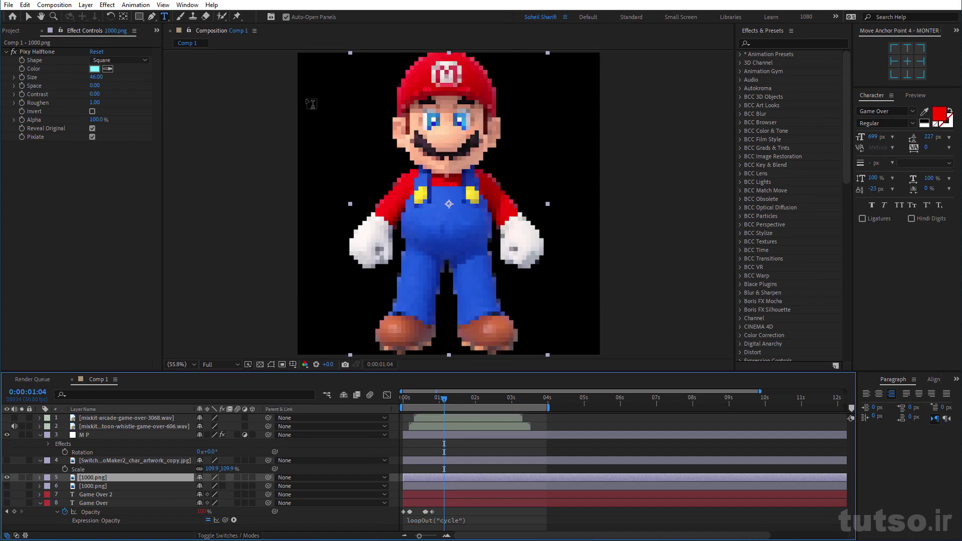
{"action": "left_click", "coordinate": [85, 436]}
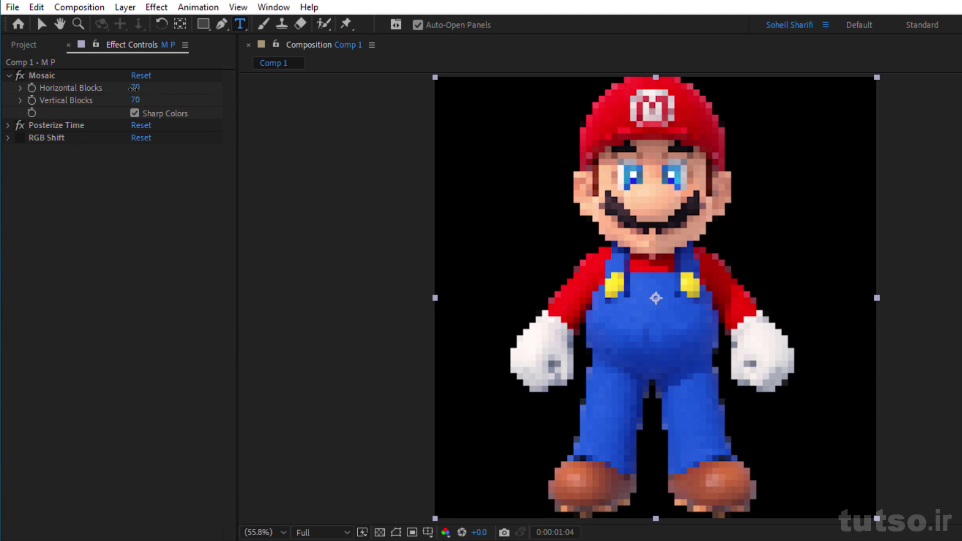
Try coarse Mosaic blocks, setting horizontal and vertical to 10 by 10.
{"action": "mouse_move", "coordinate": [133, 94]}
{"action": "left_mouse_down"}
{"action": "mouse_move", "coordinate": [143, 93]}
{"action": "mouse_move", "coordinate": [128, 93]}
{"action": "left_mouse_up"}
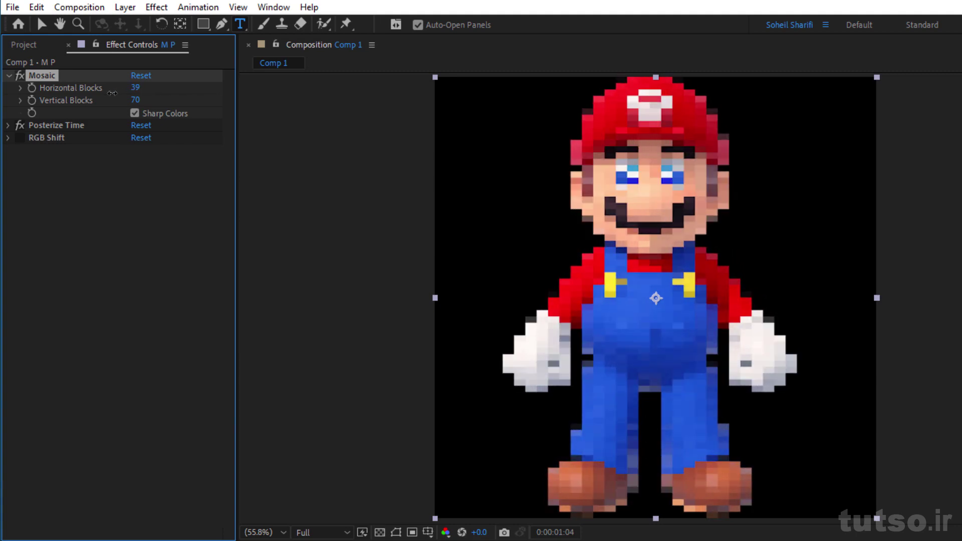
{"action": "left_click", "coordinate": [134, 89]}
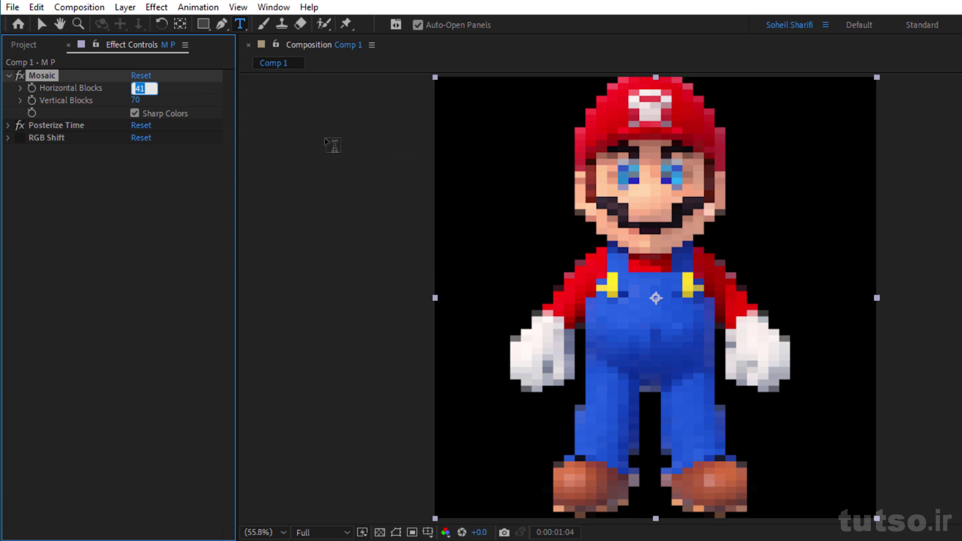
{"action": "type", "text": "10"}
{"action": "key", "text": "Tab"}
{"action": "type", "text": "10"}
{"action": "key", "text": "Return"}
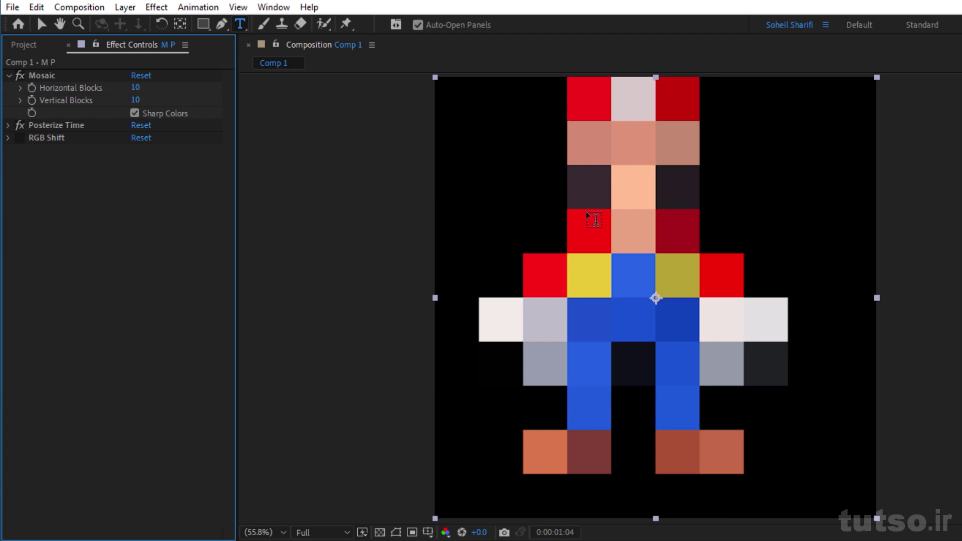
Change the Mosaic to 40 by 40 blocks and turn Sharp Colors off.
{"action": "left_click", "coordinate": [136, 88]}
{"action": "type", "text": "40"}
{"action": "key", "text": "Tab"}
{"action": "type", "text": "40"}
{"action": "key", "text": "Return"}
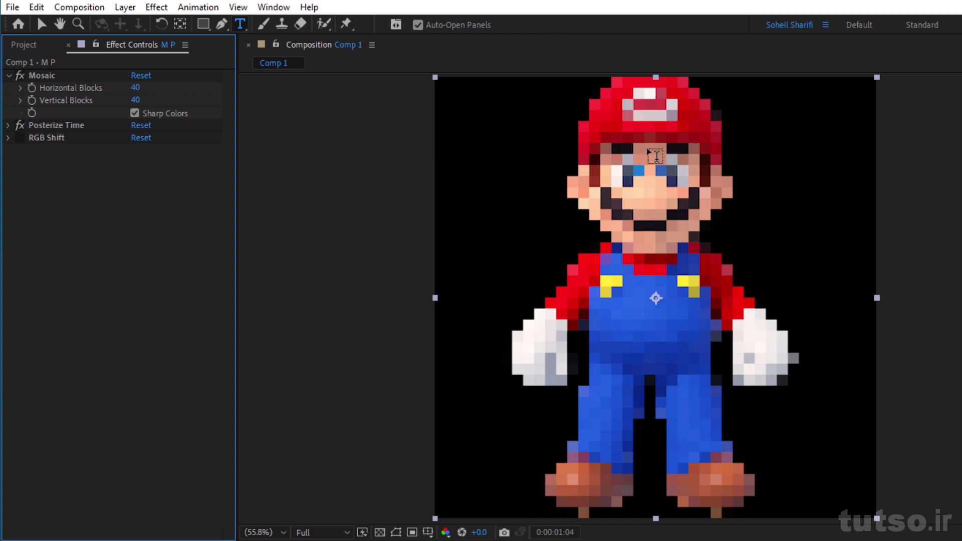
{"action": "left_click", "coordinate": [141, 114]}
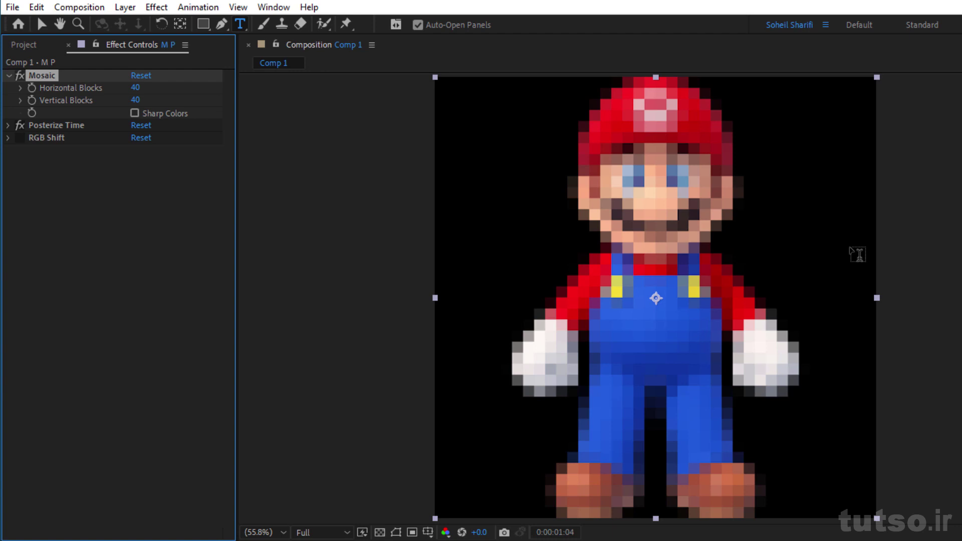
Zoom in on Mario's face, compare Sharp Colors on and off, leave it on, then fit the view.
{"action": "key", "text": "period"}
{"action": "key", "text": "period"}
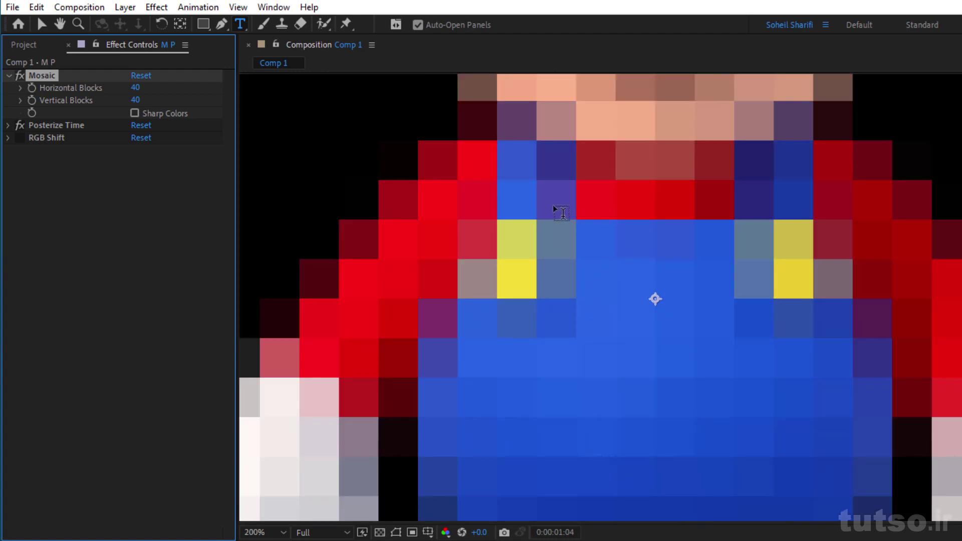
{"action": "left_click_drag", "start_coordinate": [553, 237], "coordinate": [660, 495]}
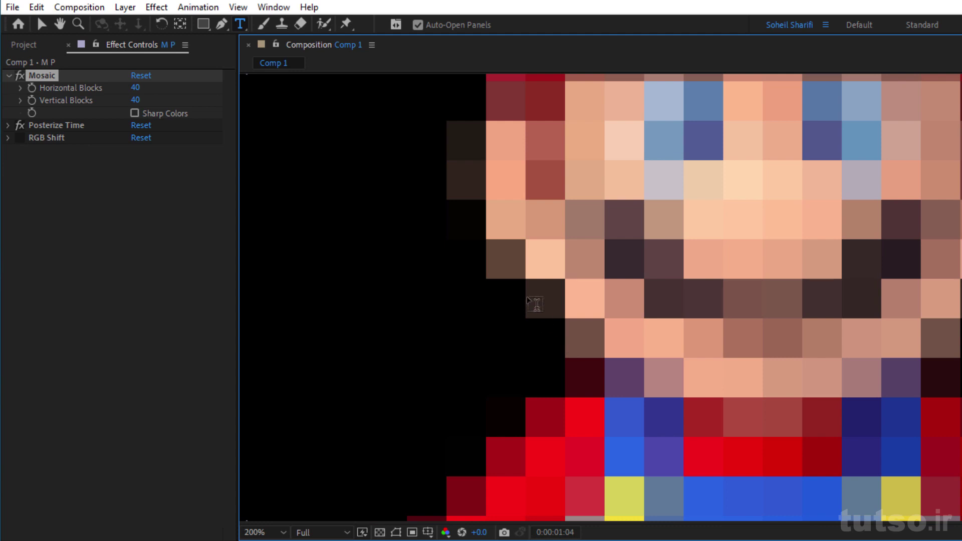
{"action": "key", "text": "v"}
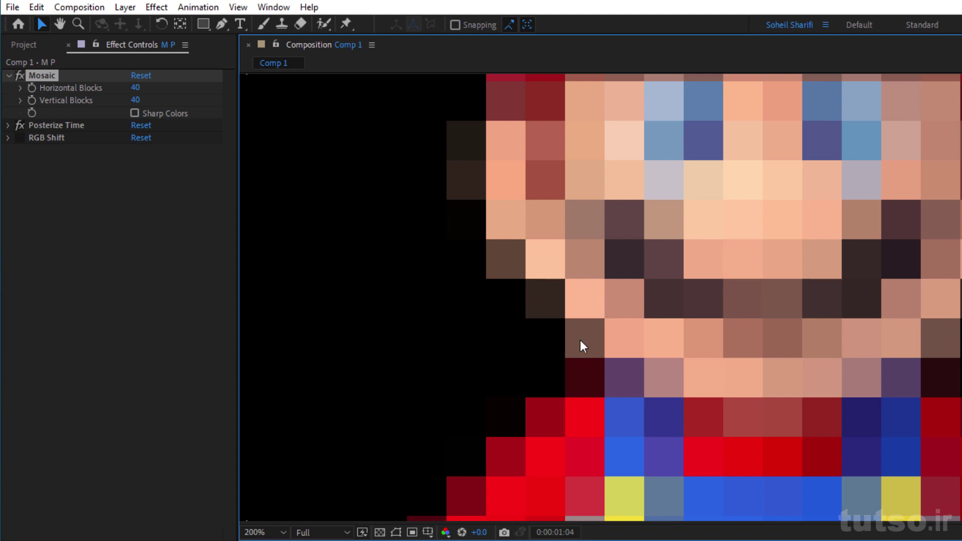
{"action": "left_click", "coordinate": [140, 113]}
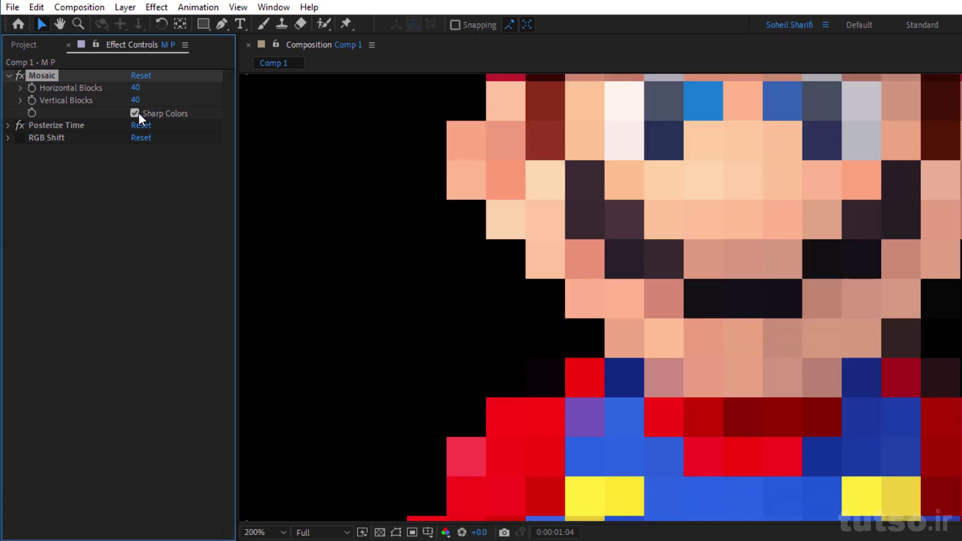
{"action": "left_click", "coordinate": [136, 114]}
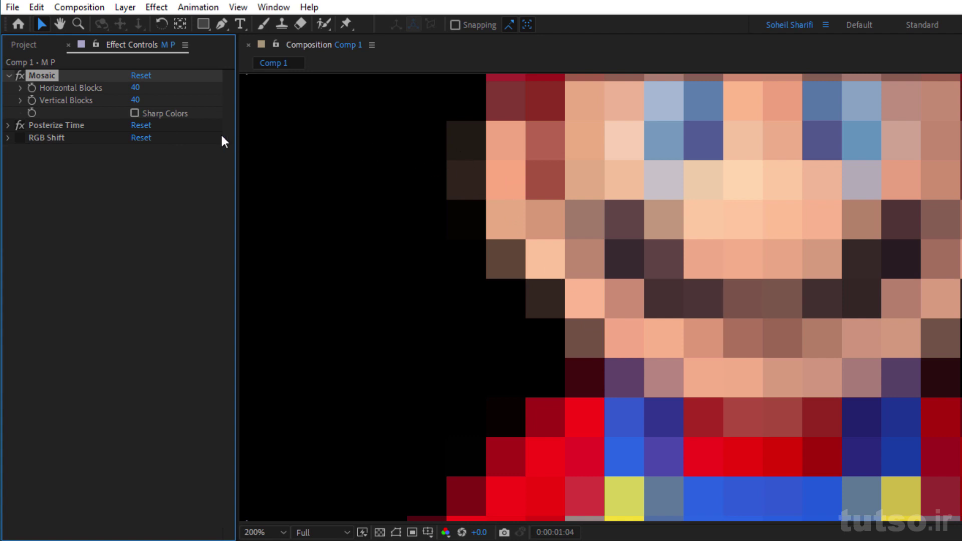
{"action": "left_click", "coordinate": [179, 115]}
{"action": "scroll", "coordinate": [702, 270], "scroll_direction": "down", "scroll_amount": 4}
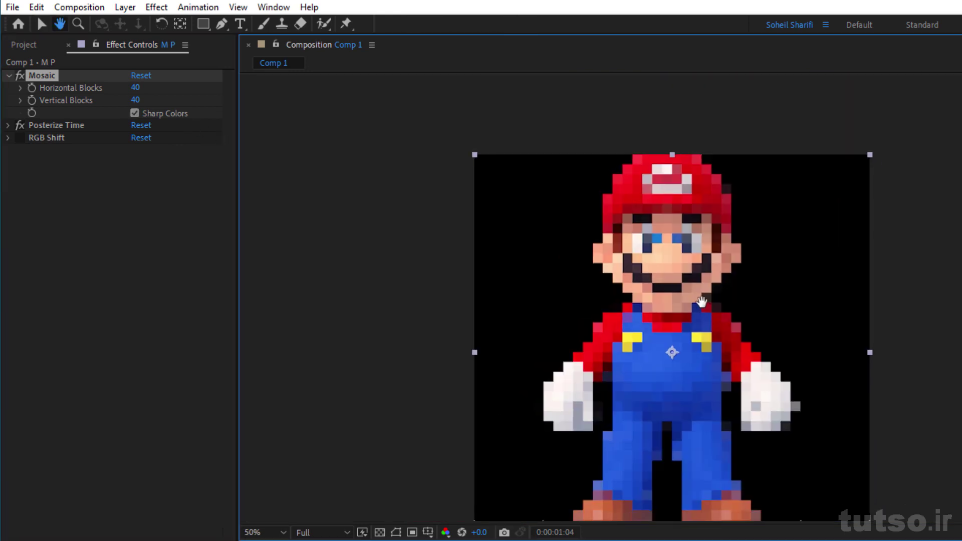
{"action": "key", "text": "shift+slash"}
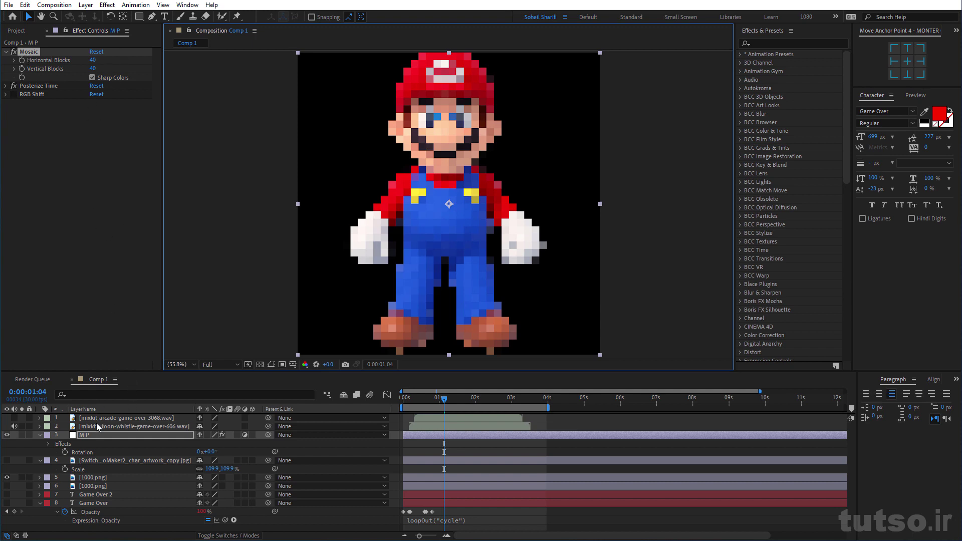
Draw a rectangular mask around Mario's head on the M P layer.
{"action": "left_click", "coordinate": [91, 434]}
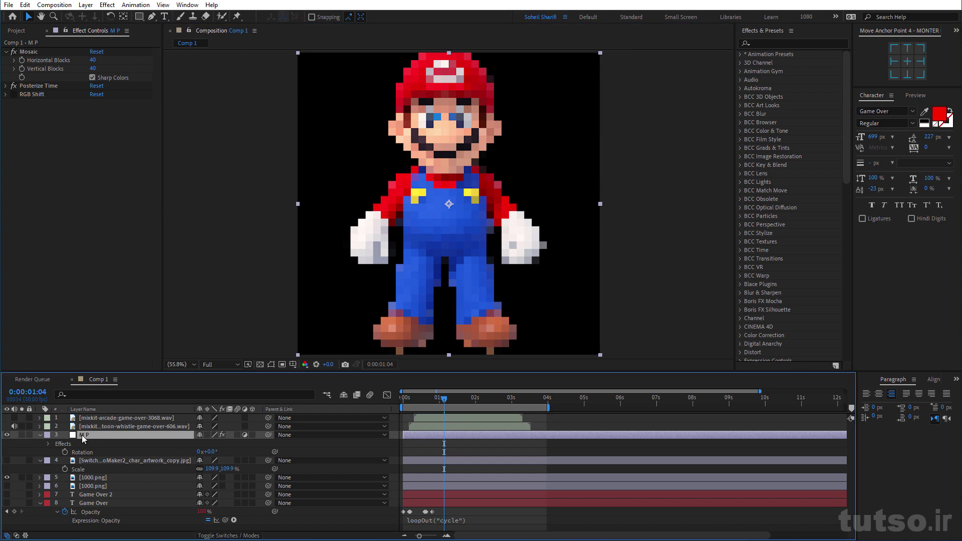
{"action": "left_click", "coordinate": [139, 16]}
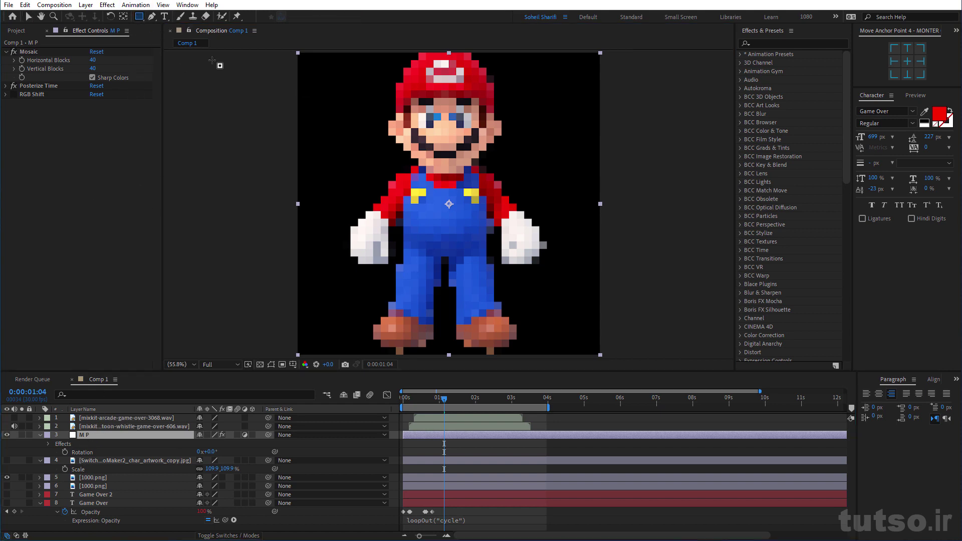
{"action": "mouse_move", "coordinate": [534, 169]}
{"action": "left_mouse_down"}
{"action": "mouse_move", "coordinate": [358, 67]}
{"action": "mouse_move", "coordinate": [357, 50]}
{"action": "left_mouse_up"}
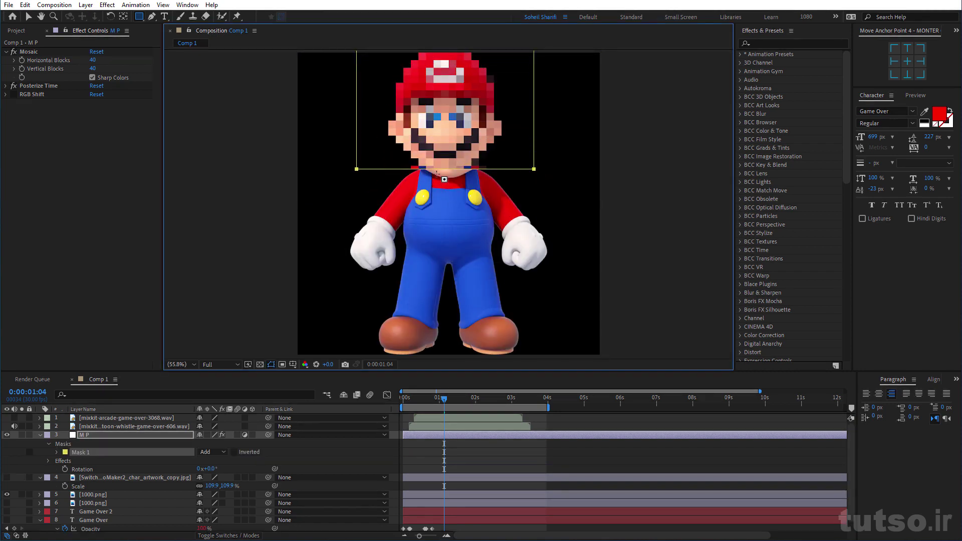
{"action": "key", "text": "v"}
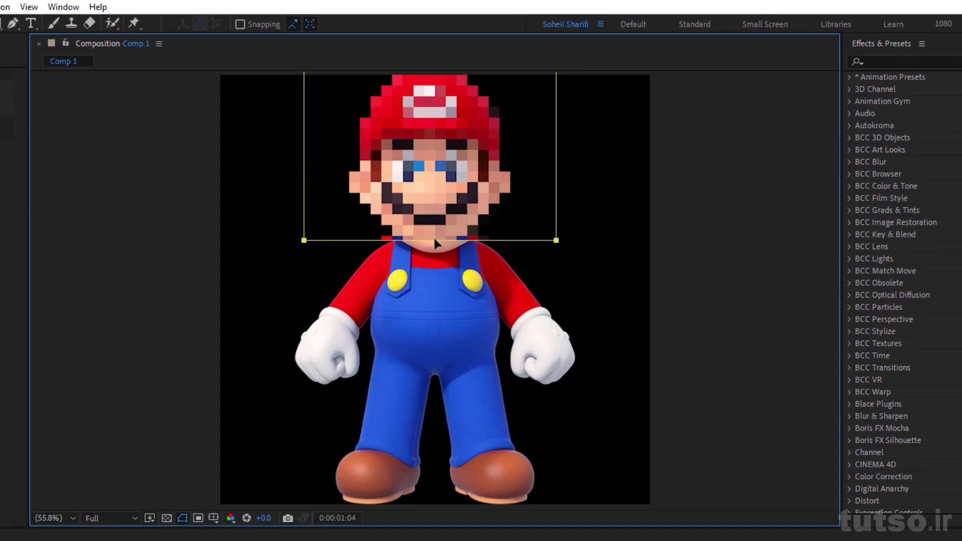
Add three points on the mask's bottom edge, pull the middle one down into a V, and hide the outline.
{"action": "key", "text": "g"}
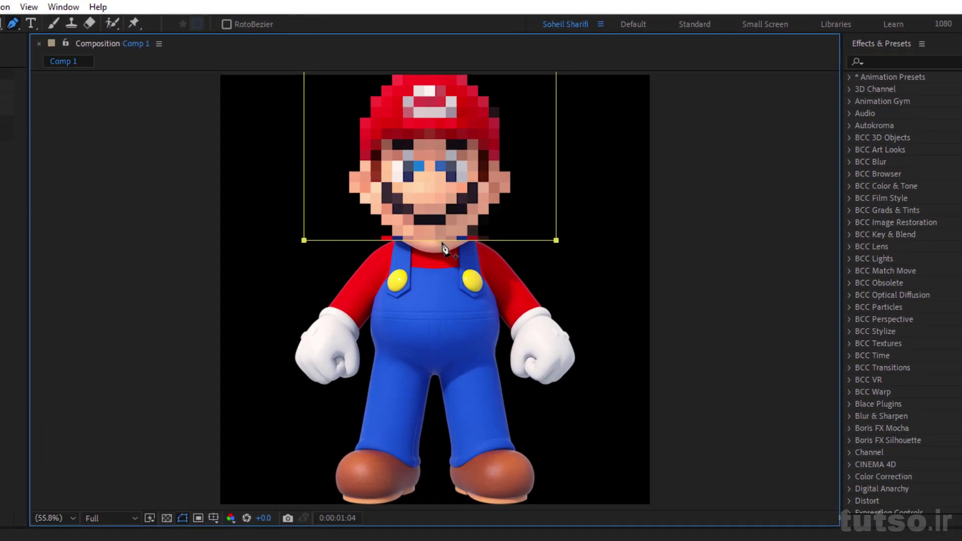
{"action": "key", "text": "slash"}
{"action": "left_click", "coordinate": [437, 202]}
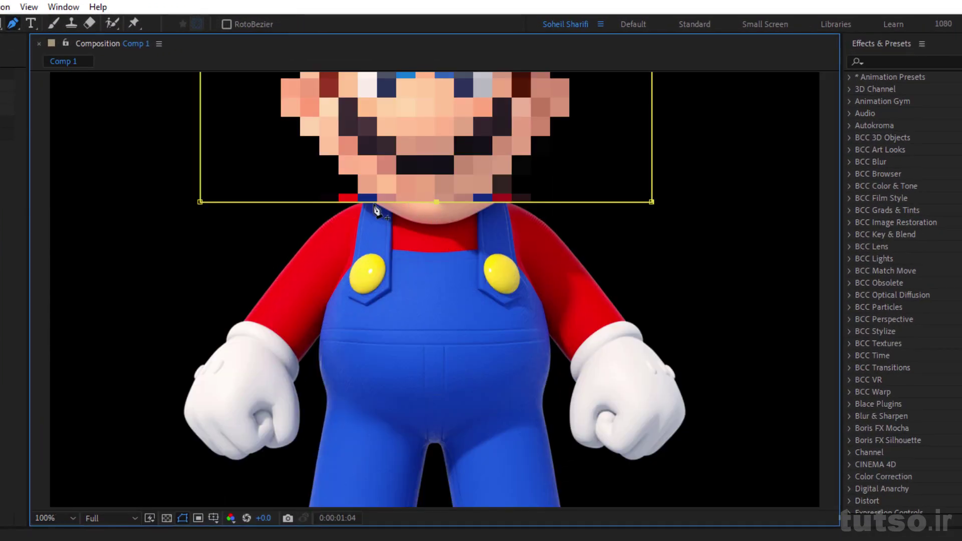
{"action": "left_click", "coordinate": [369, 202]}
{"action": "left_click", "coordinate": [514, 202]}
{"action": "mouse_move", "coordinate": [436, 202]}
{"action": "left_mouse_down"}
{"action": "mouse_move", "coordinate": [431, 229]}
{"action": "mouse_move", "coordinate": [314, 386]}
{"action": "left_mouse_up"}
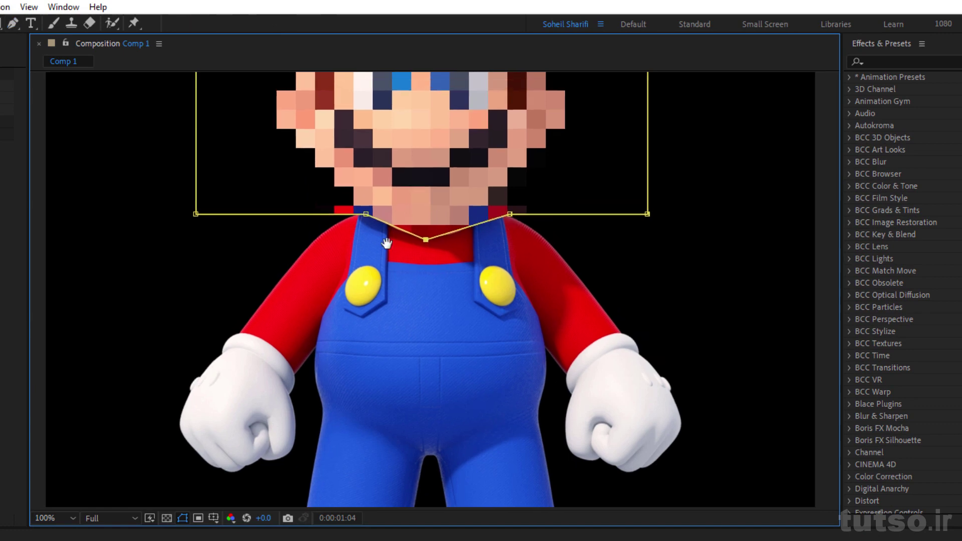
{"action": "key", "text": "comma"}
{"action": "key", "text": "comma"}
{"action": "key", "text": "comma"}
{"action": "key", "text": "period"}
{"action": "key", "text": "period"}
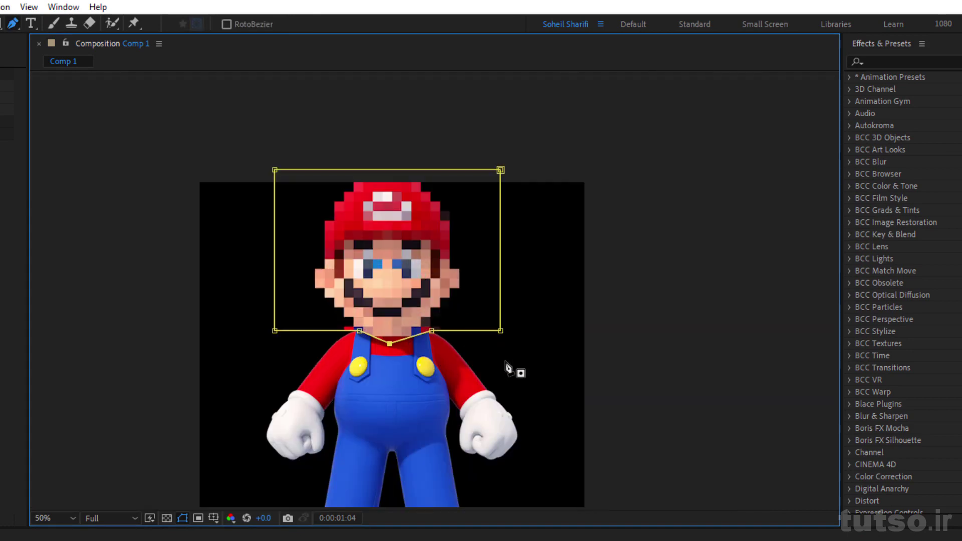
{"action": "left_click_drag", "start_coordinate": [523, 352], "coordinate": [509, 262]}
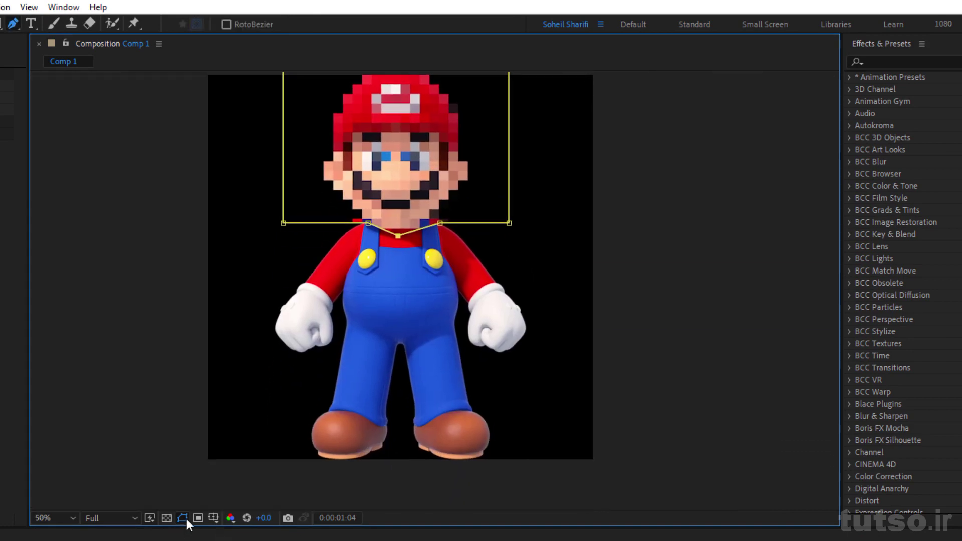
{"action": "left_click", "coordinate": [186, 519]}
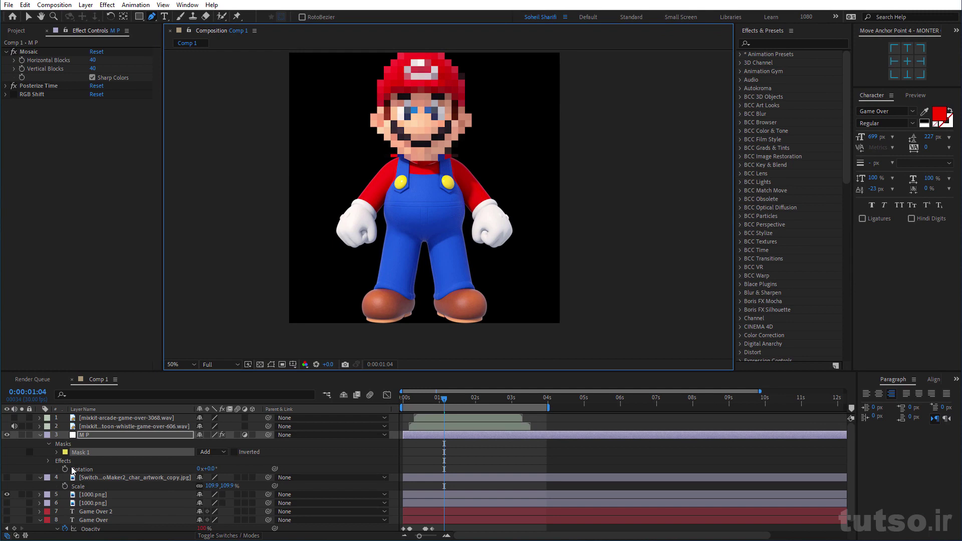
Hide the M P mosaic layer and select layer 5 (1000.png) to reveal its Pixy Halftone.
{"action": "key", "text": "m"}
{"action": "key", "text": "m"}
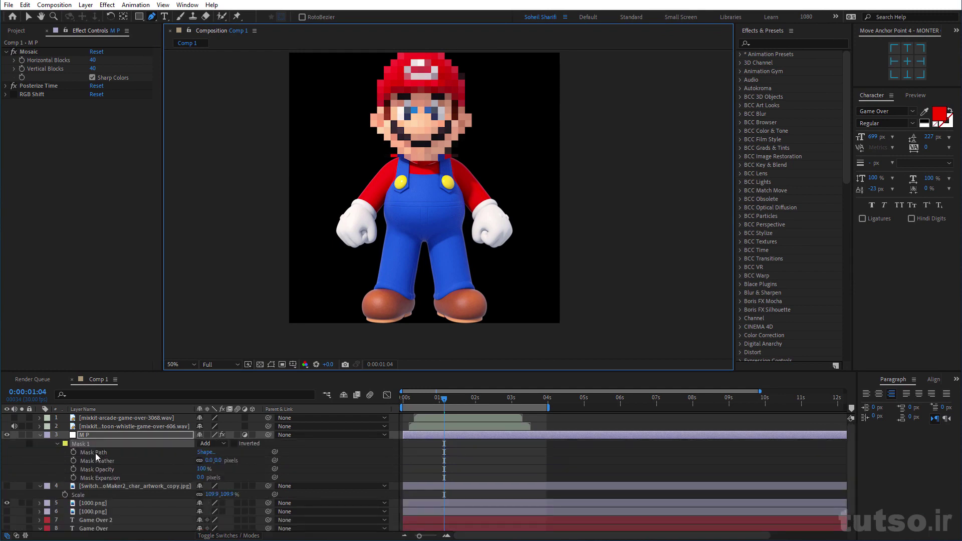
{"action": "left_click", "coordinate": [874, 382]}
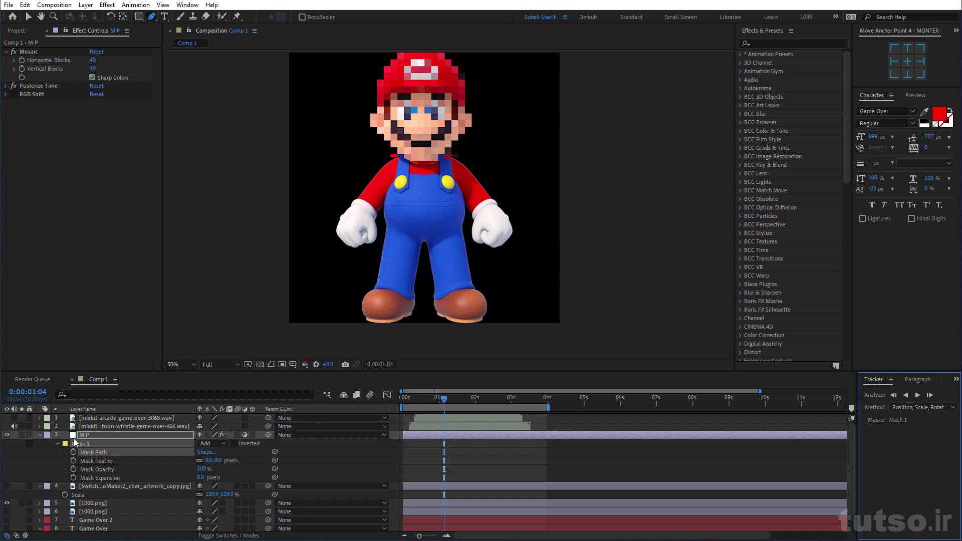
{"action": "left_click", "coordinate": [40, 436]}
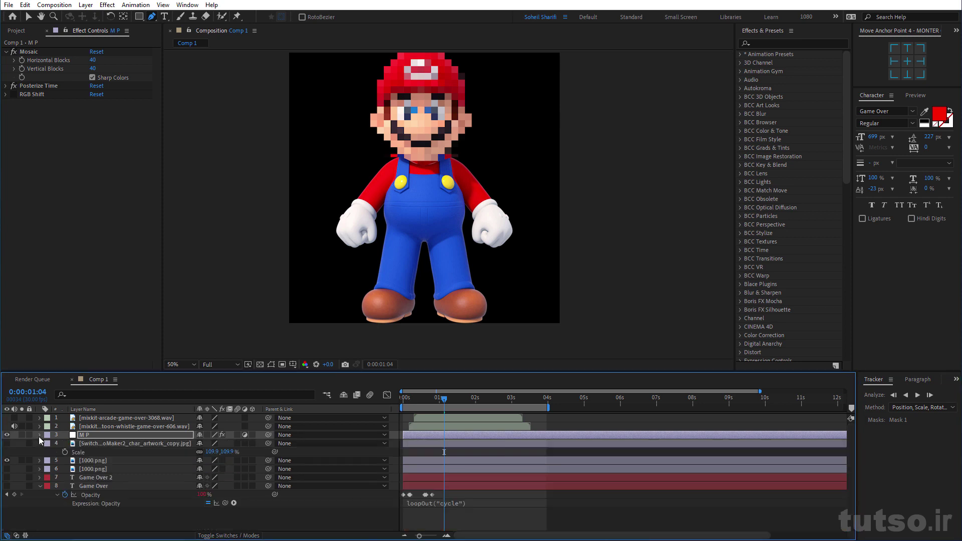
{"action": "left_click", "coordinate": [7, 435]}
{"action": "left_click", "coordinate": [94, 462]}
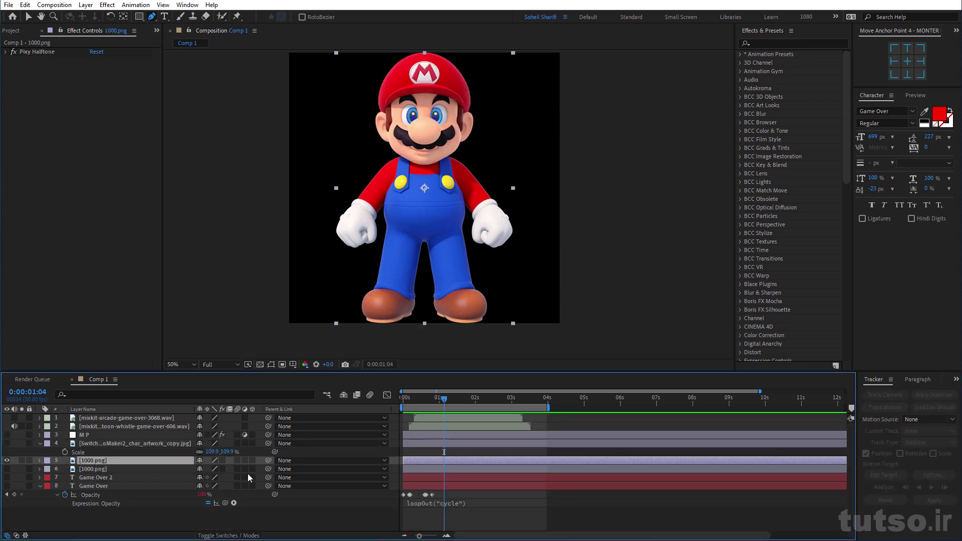
Reset Pixy Halftone to defaults (Size 15, Roughen 255) and zoom in on Mario's face.
{"action": "left_click", "coordinate": [5, 53]}
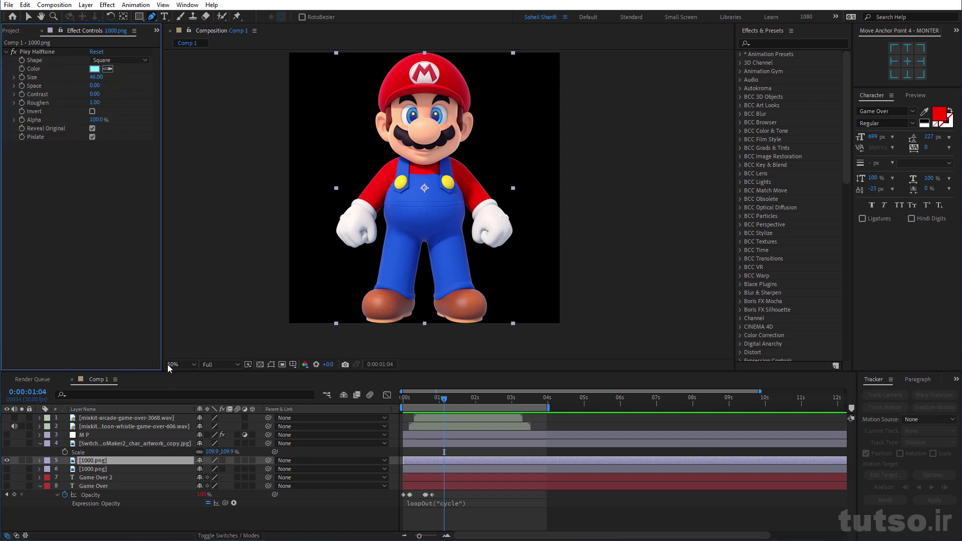
{"action": "left_click", "coordinate": [97, 52]}
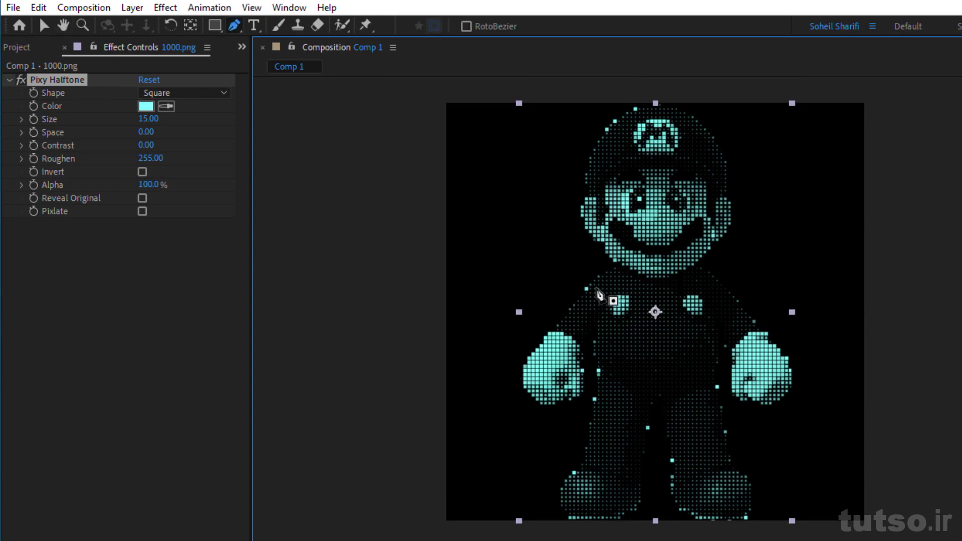
{"action": "scroll", "coordinate": [638, 262], "scroll_direction": "up", "scroll_amount": 3}
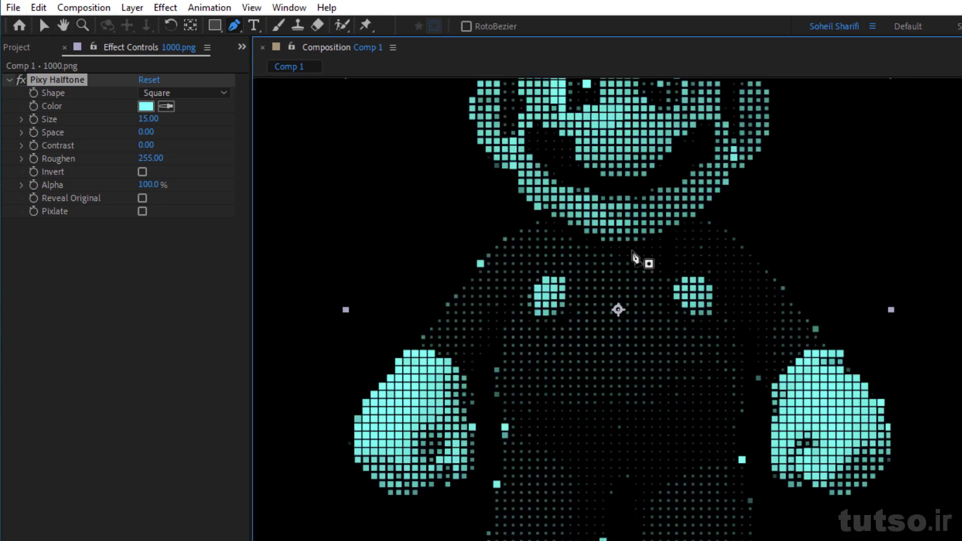
{"action": "scroll", "coordinate": [613, 230], "scroll_direction": "up", "scroll_amount": 3}
{"action": "scroll", "coordinate": [712, 430], "scroll_direction": "up", "scroll_amount": 2}
{"action": "scroll", "coordinate": [768, 485], "scroll_direction": "up", "scroll_amount": 2}
{"action": "left_click_drag", "start_coordinate": [768, 486], "coordinate": [659, 430]}
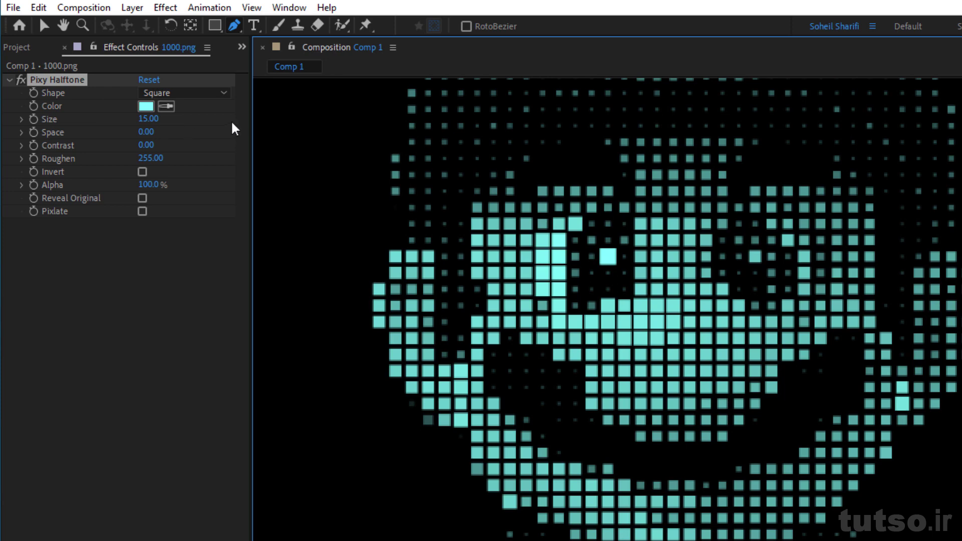
Try the Circle, Triangle, Diamond and Maze halftone shapes on Mario.
{"action": "left_click", "coordinate": [182, 92]}
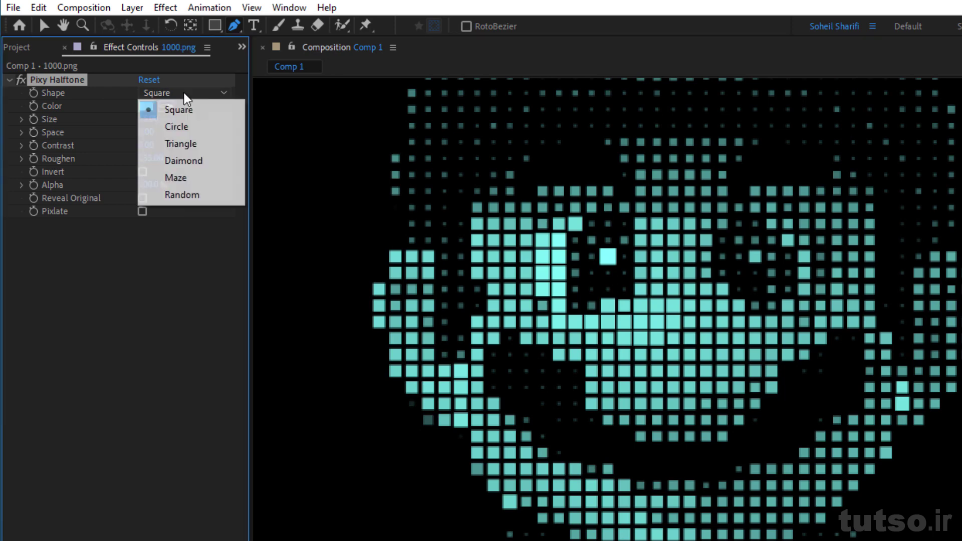
{"action": "left_click", "coordinate": [188, 126]}
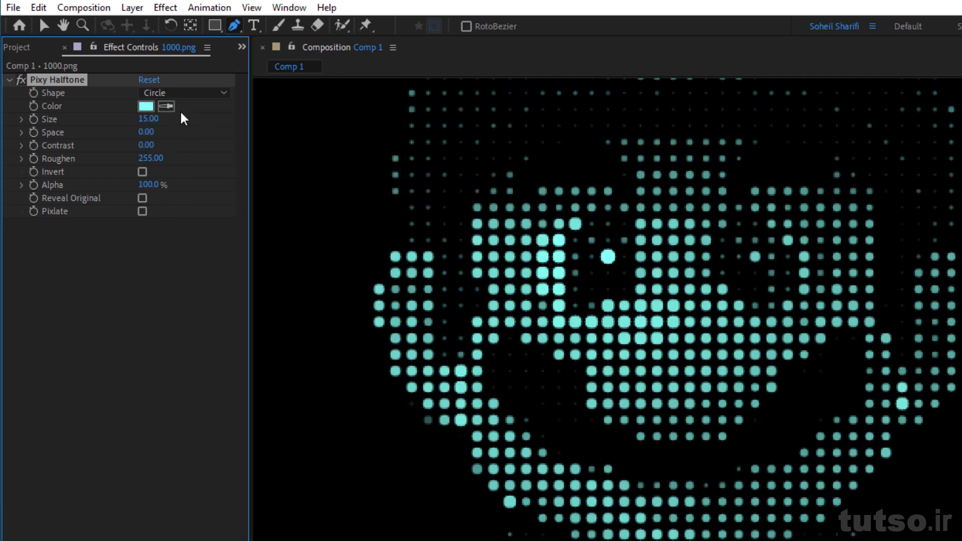
{"action": "left_click", "coordinate": [187, 96]}
{"action": "left_click", "coordinate": [198, 144]}
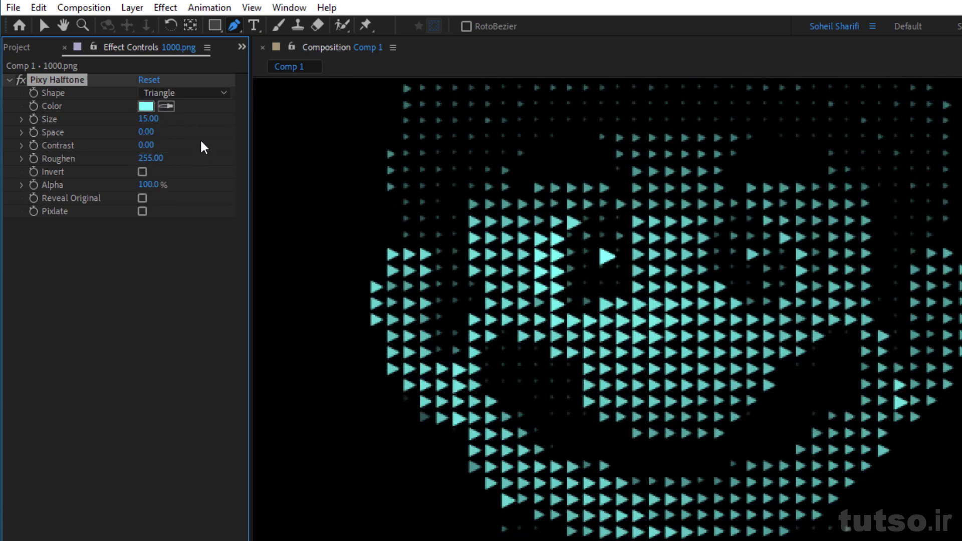
{"action": "left_click", "coordinate": [197, 94]}
{"action": "left_click", "coordinate": [185, 93]}
{"action": "left_click", "coordinate": [190, 93]}
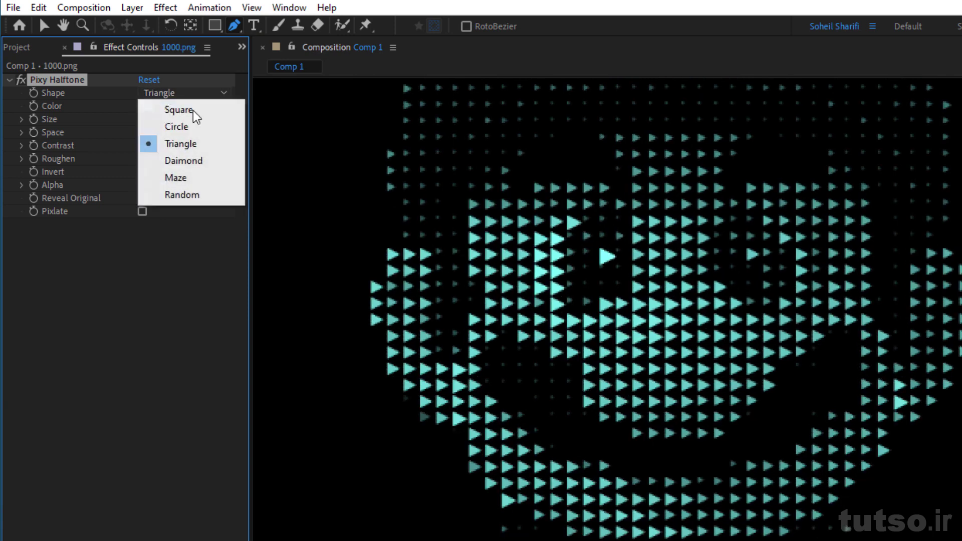
{"action": "left_click", "coordinate": [192, 161]}
{"action": "left_click", "coordinate": [199, 93]}
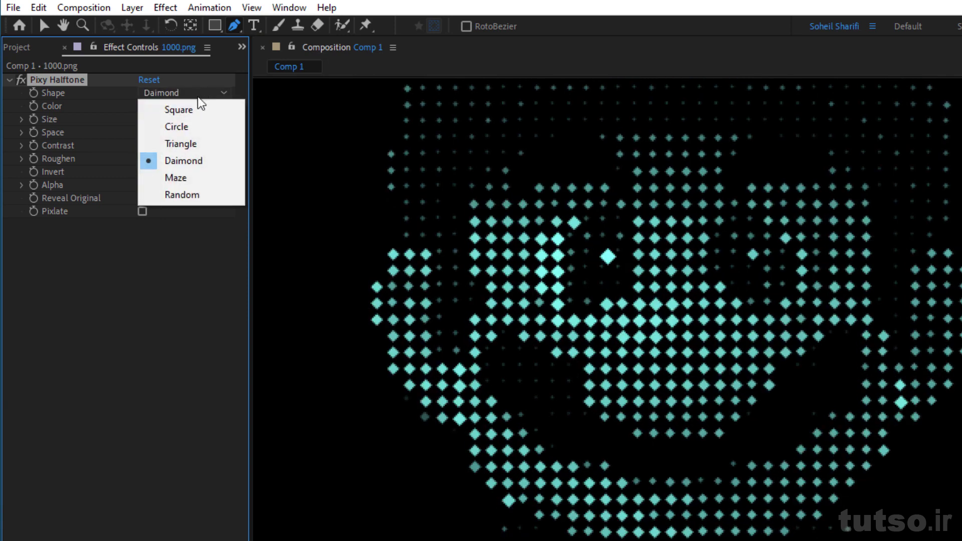
{"action": "left_click", "coordinate": [192, 179]}
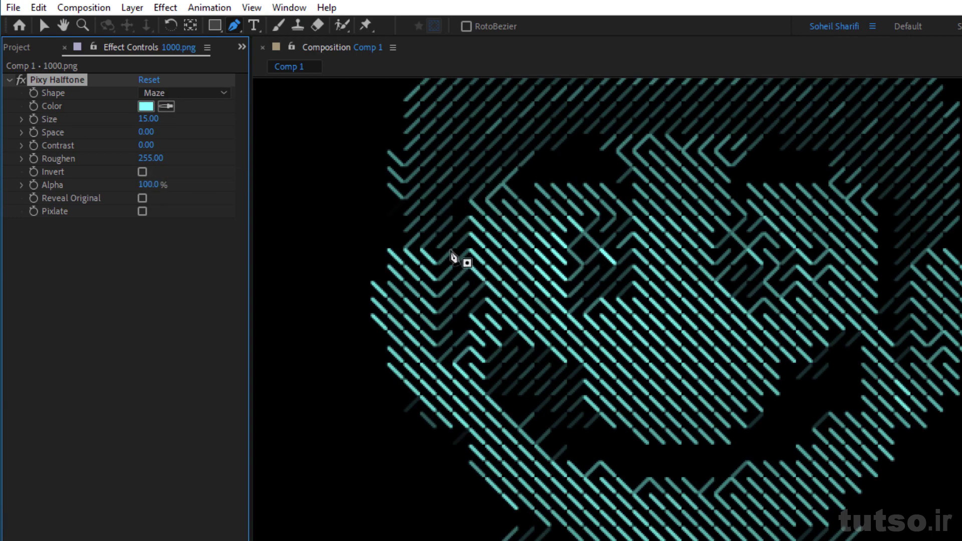
{"action": "scroll", "coordinate": [710, 341], "scroll_direction": "down", "scroll_amount": 1}
{"action": "scroll", "coordinate": [746, 364], "scroll_direction": "down", "scroll_amount": 1}
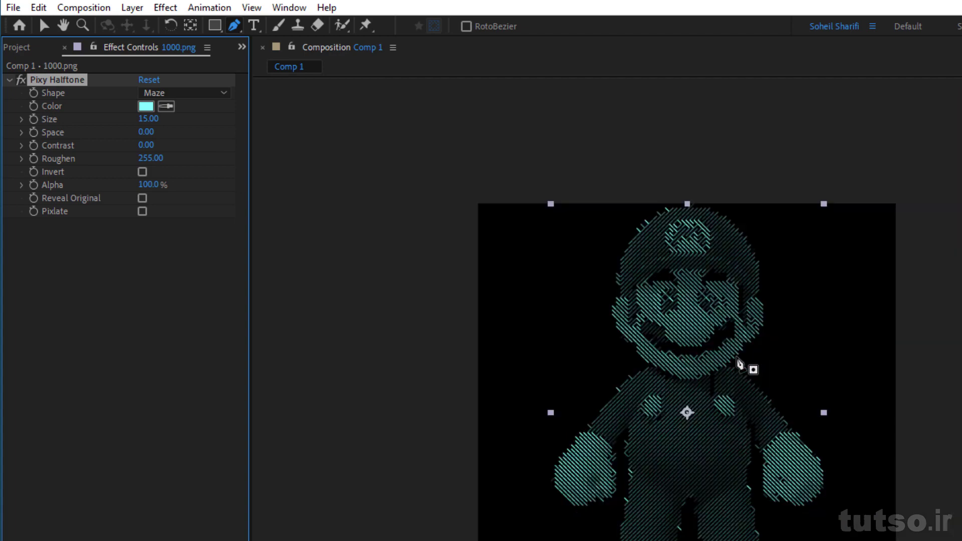
{"action": "scroll", "coordinate": [735, 357], "scroll_direction": "up", "scroll_amount": 1}
Switch the halftone Shape to Random, then settle on Square.
{"action": "left_click", "coordinate": [155, 94]}
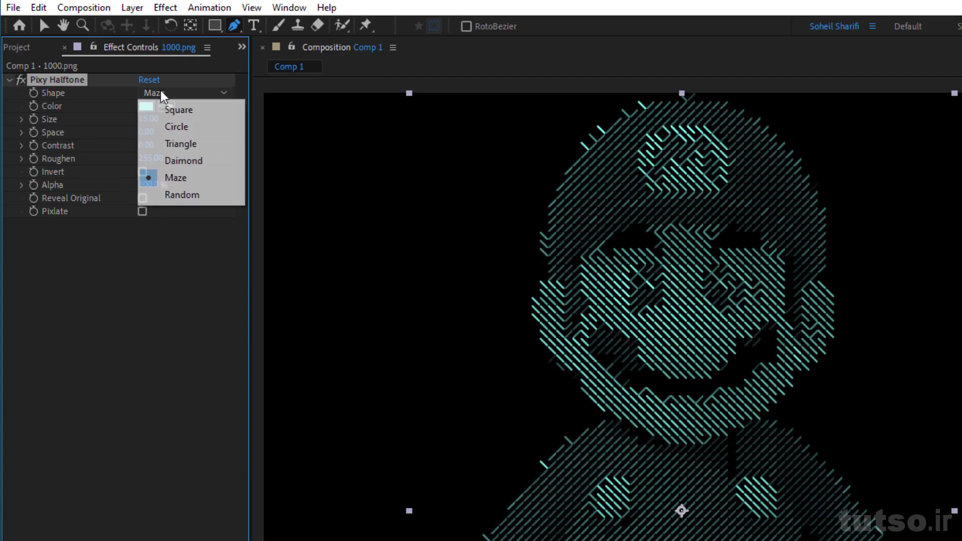
{"action": "left_click", "coordinate": [203, 193]}
{"action": "scroll", "coordinate": [617, 290], "scroll_direction": "up", "scroll_amount": 3}
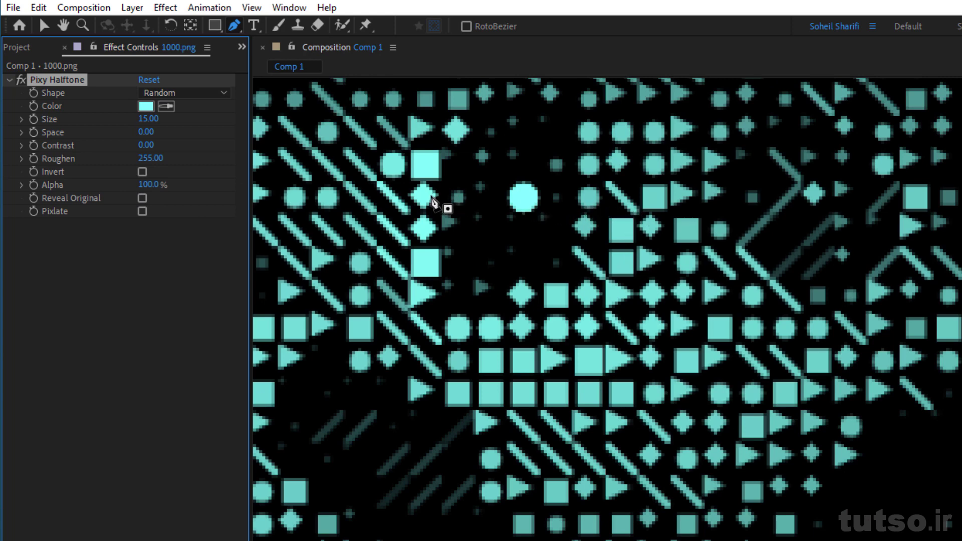
{"action": "scroll", "coordinate": [666, 269], "scroll_direction": "down", "scroll_amount": 2}
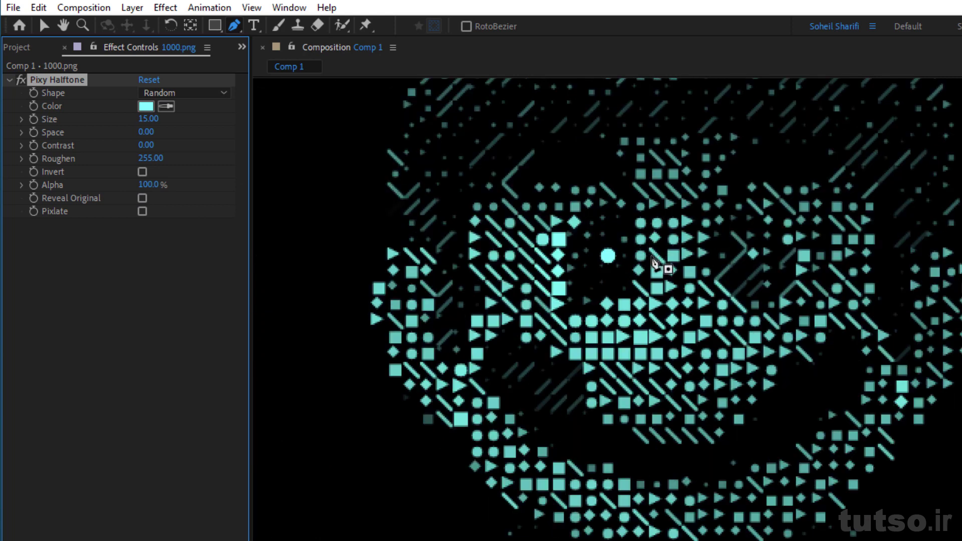
{"action": "scroll", "coordinate": [769, 335], "scroll_direction": "down", "scroll_amount": 2}
{"action": "scroll", "coordinate": [755, 341], "scroll_direction": "up", "scroll_amount": 2}
{"action": "scroll", "coordinate": [754, 348], "scroll_direction": "up", "scroll_amount": 3}
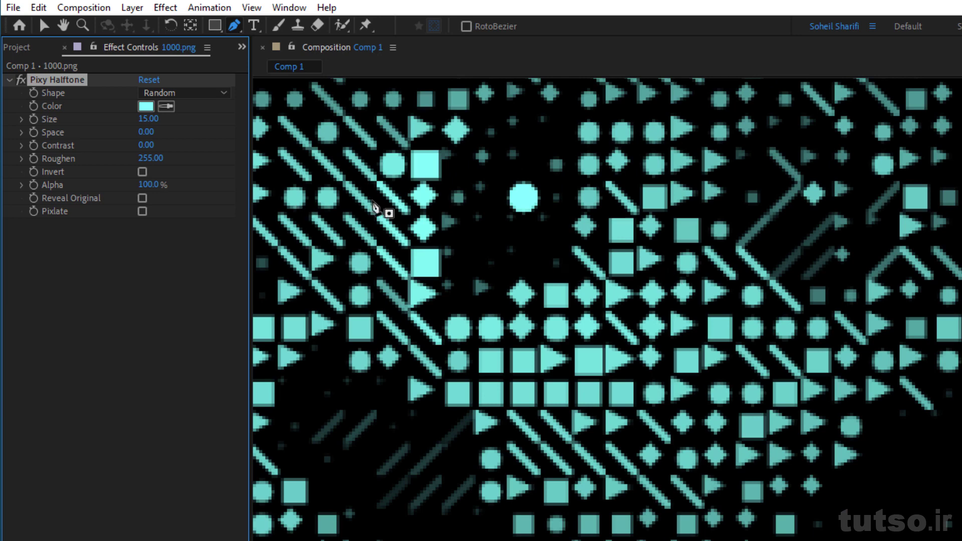
{"action": "left_click", "coordinate": [160, 92]}
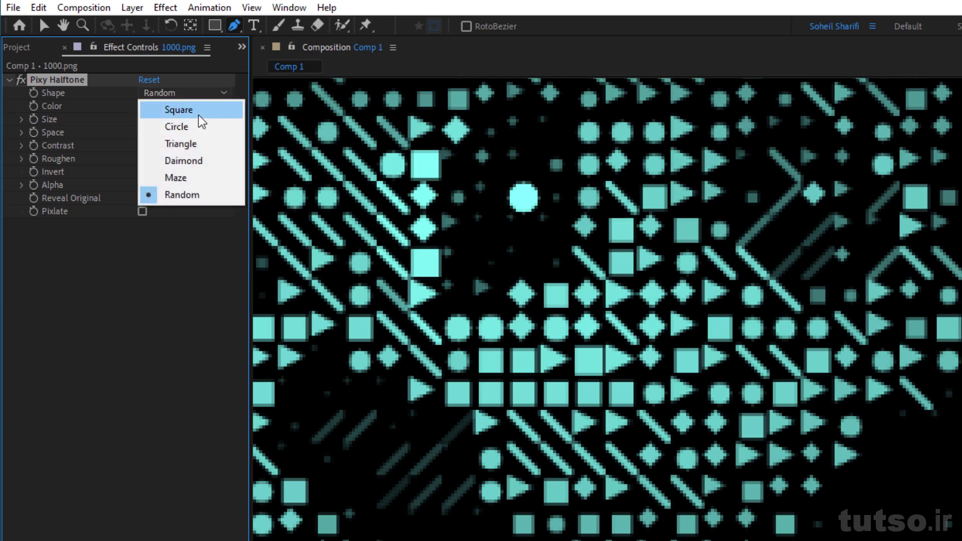
{"action": "left_click", "coordinate": [197, 110]}
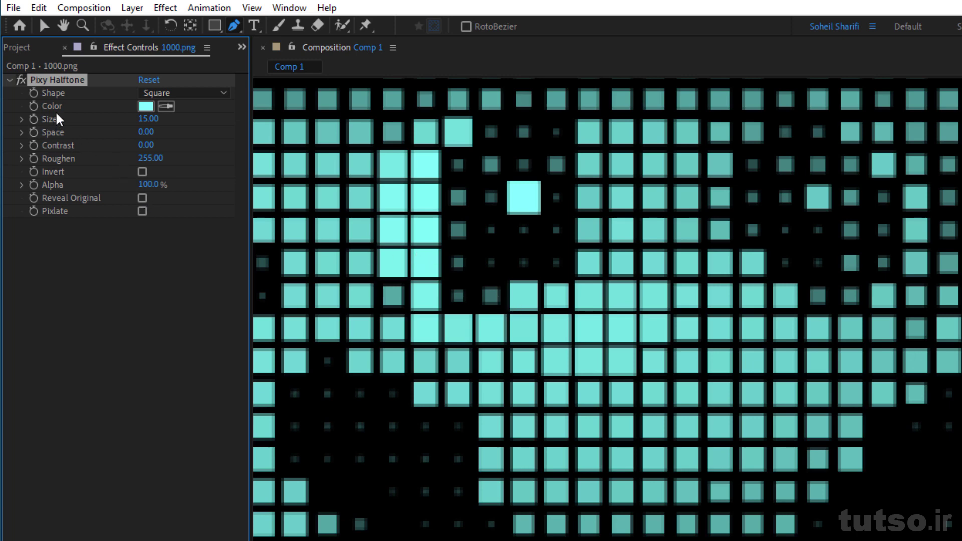
{"action": "left_click", "coordinate": [146, 106]}
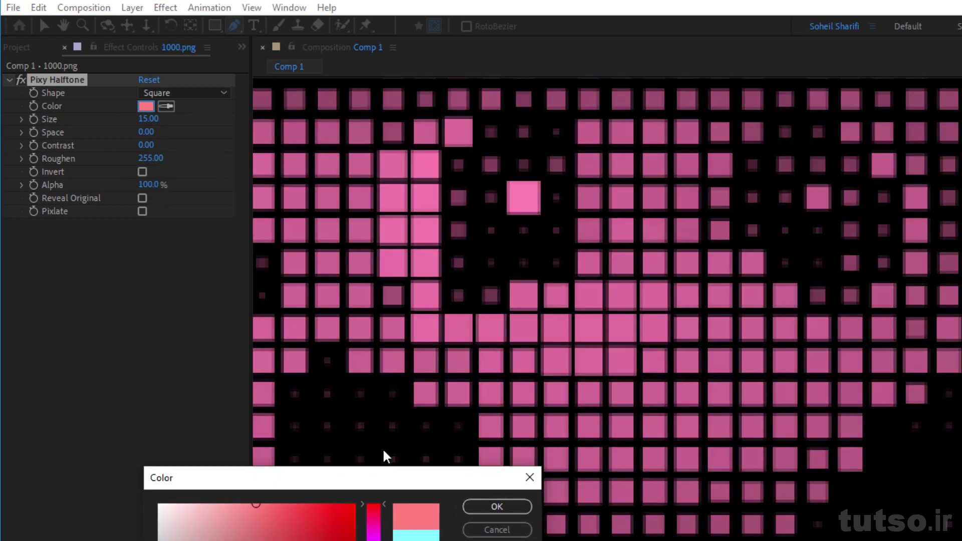
{"action": "left_click_drag", "start_coordinate": [374, 537], "coordinate": [387, 455]}
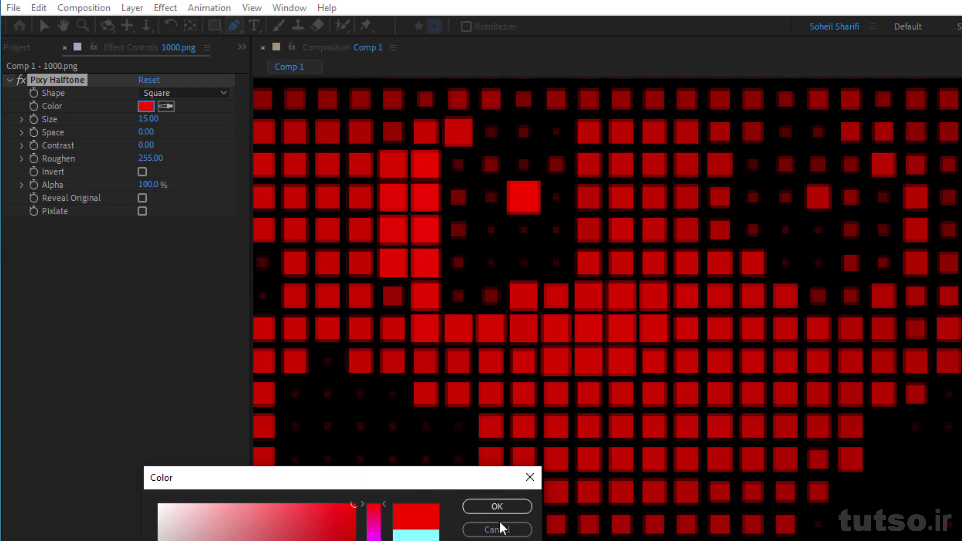
{"action": "left_click", "coordinate": [469, 530]}
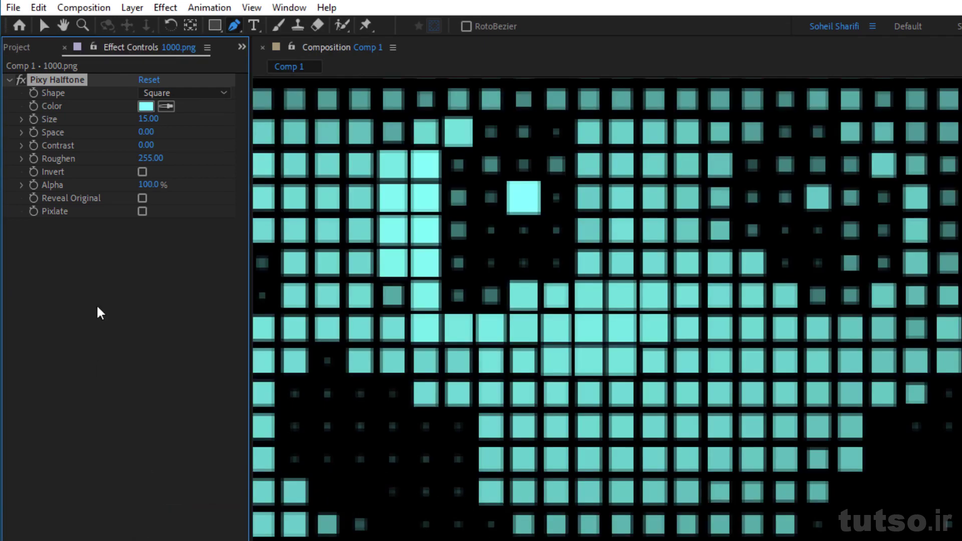
{"action": "left_click", "coordinate": [23, 79]}
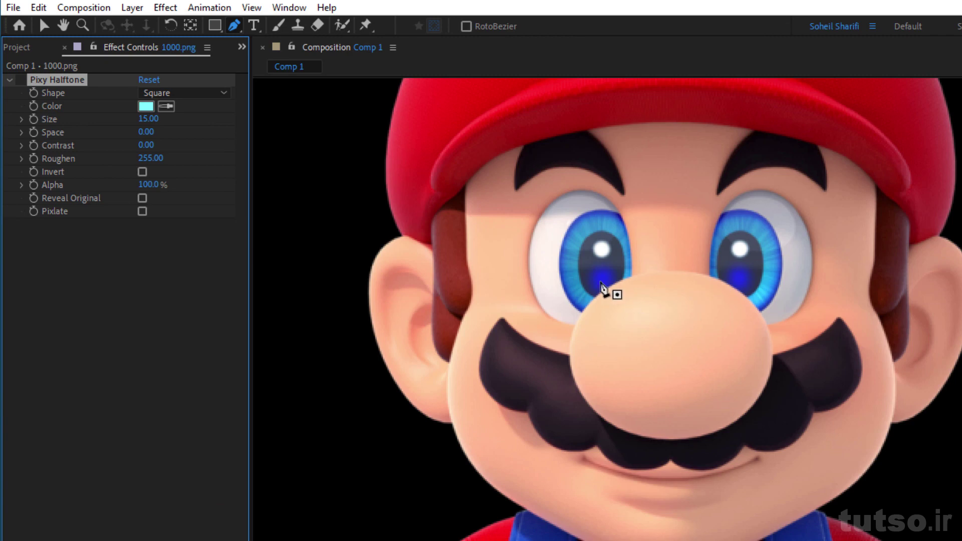
{"action": "left_click", "coordinate": [20, 80]}
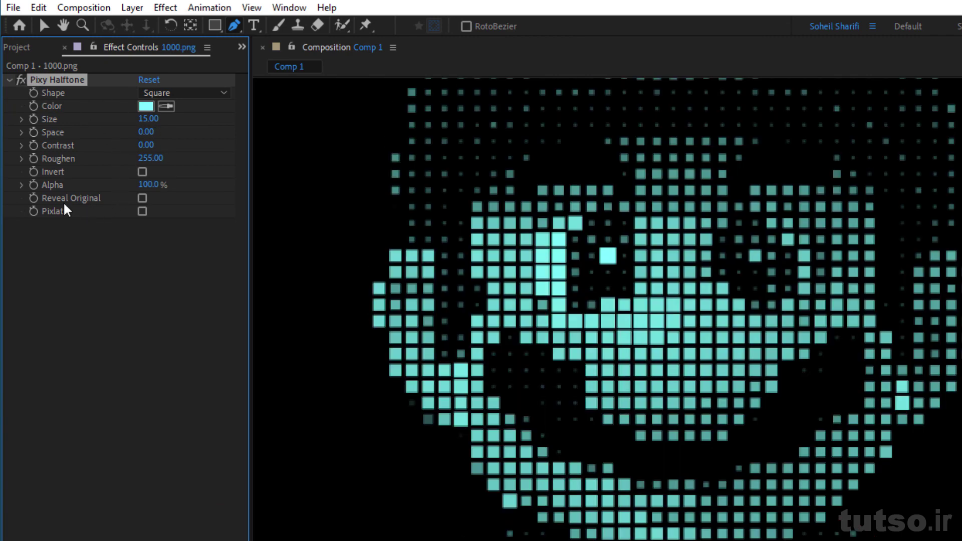
Turn on Reveal Original, then try a halftone Size of 49 and revert it.
{"action": "left_click", "coordinate": [143, 198]}
{"action": "scroll", "coordinate": [699, 351], "scroll_direction": "down", "scroll_amount": 1}
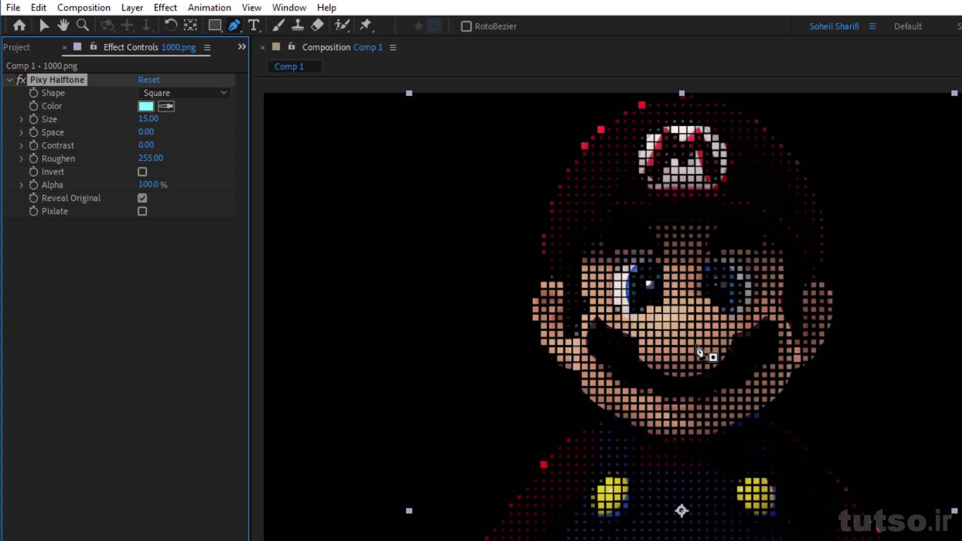
{"action": "scroll", "coordinate": [704, 357], "scroll_direction": "down", "scroll_amount": 1}
{"action": "scroll", "coordinate": [781, 414], "scroll_direction": "up", "scroll_amount": 1}
{"action": "scroll", "coordinate": [781, 414], "scroll_direction": "up", "scroll_amount": 1}
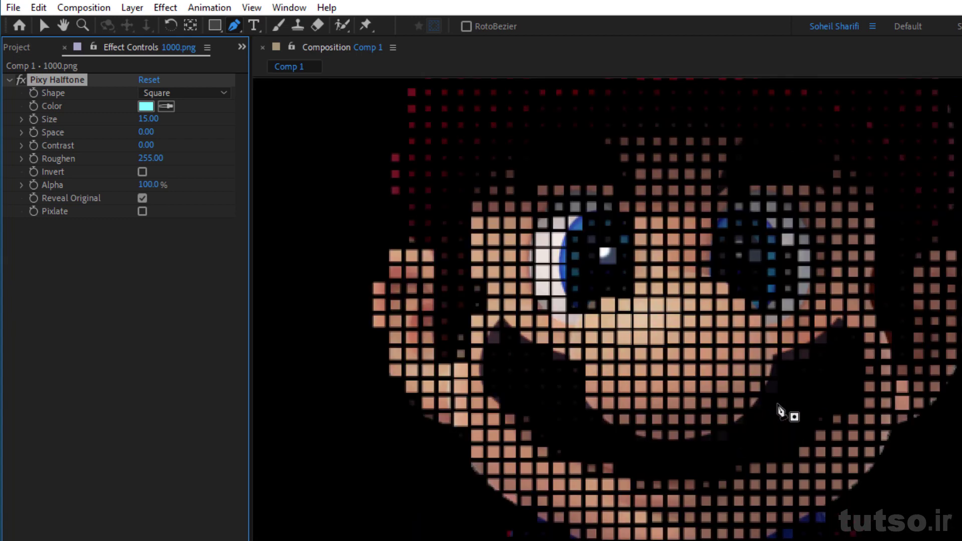
{"action": "scroll", "coordinate": [778, 385], "scroll_direction": "up", "scroll_amount": 1}
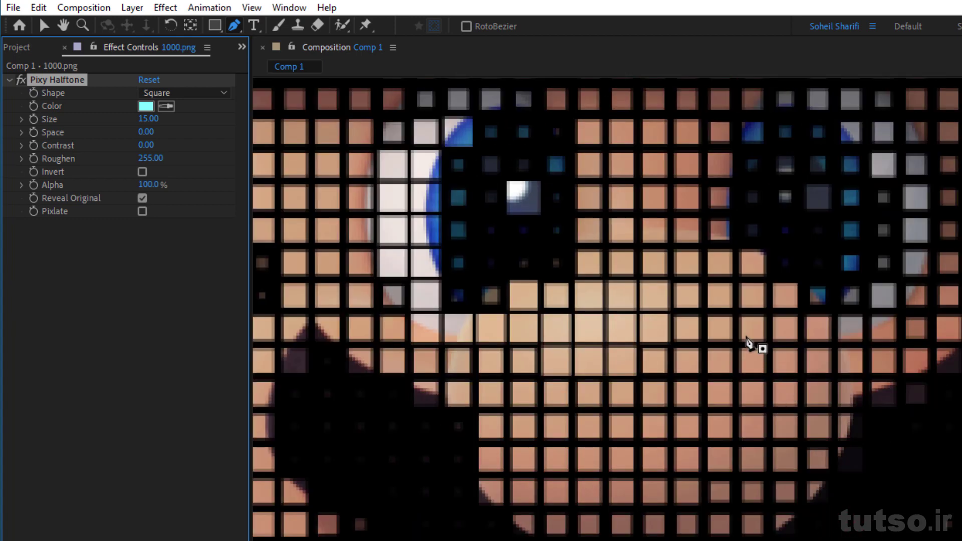
{"action": "key", "text": "v"}
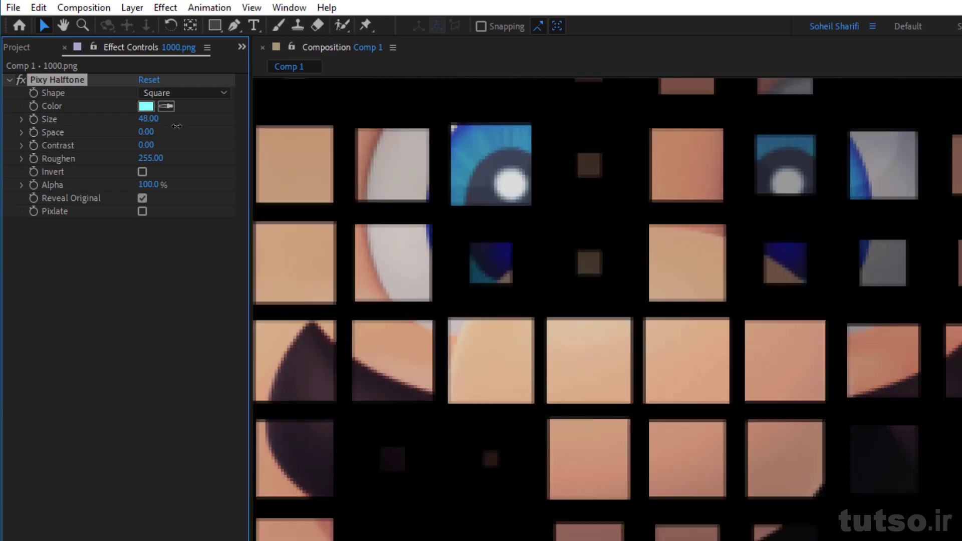
{"action": "left_click_drag", "start_coordinate": [149, 119], "coordinate": [185, 134]}
{"action": "scroll", "coordinate": [621, 217], "scroll_direction": "down", "scroll_amount": 3}
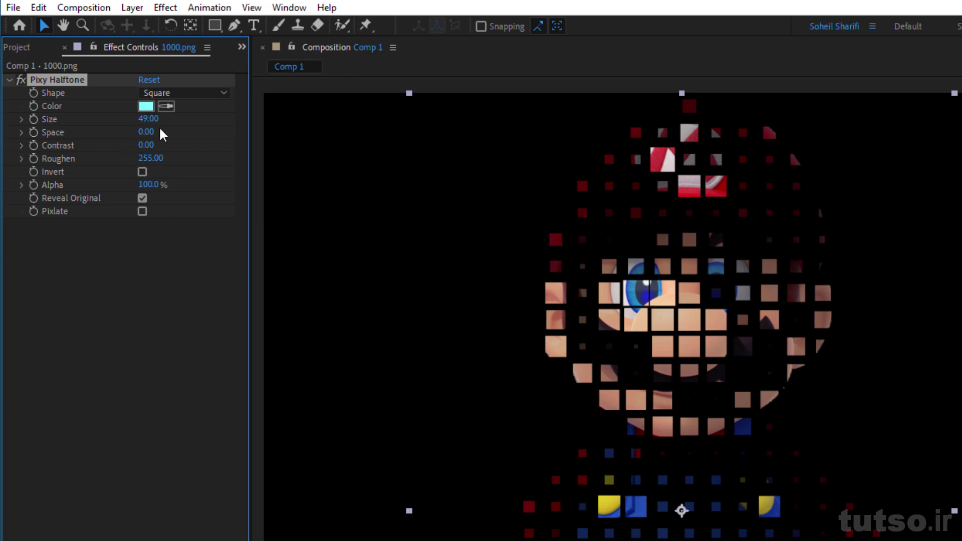
{"action": "key", "text": "Delete"}
{"action": "key", "text": "ctrl+z"}
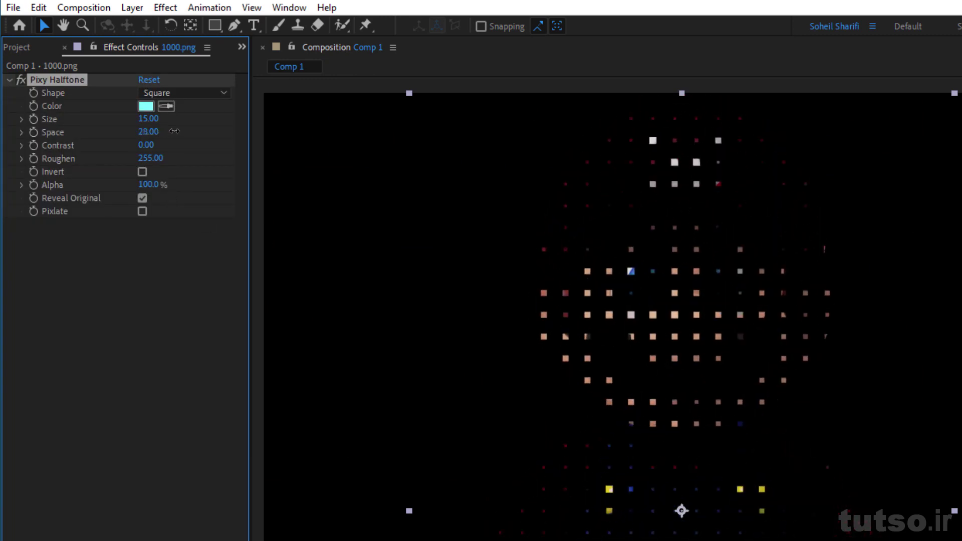
Close the gaps between squares, raise Contrast to 255 and enable Pixlate.
{"action": "left_click_drag", "start_coordinate": [172, 129], "coordinate": [125, 129]}
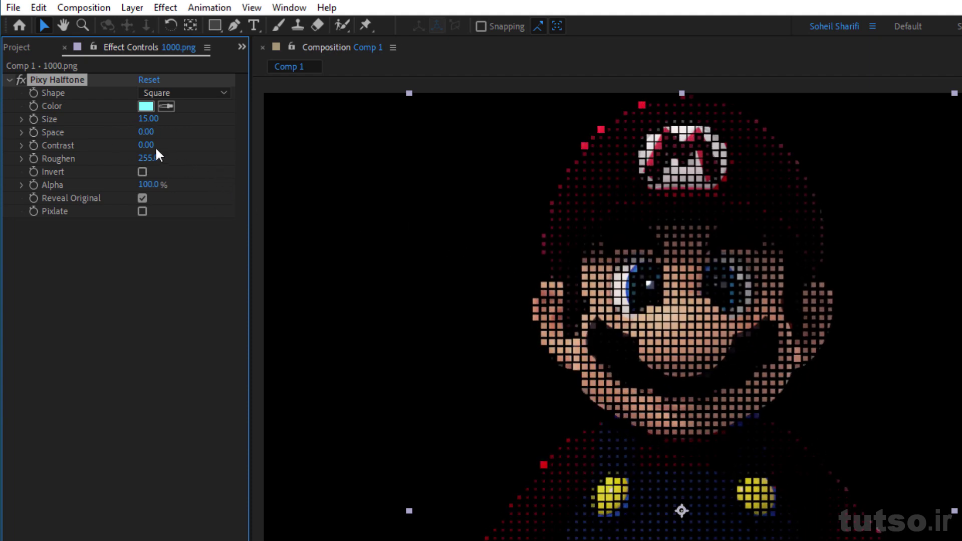
{"action": "mouse_move", "coordinate": [155, 146]}
{"action": "left_mouse_down"}
{"action": "mouse_move", "coordinate": [276, 159]}
{"action": "mouse_move", "coordinate": [496, 154]}
{"action": "left_mouse_up"}
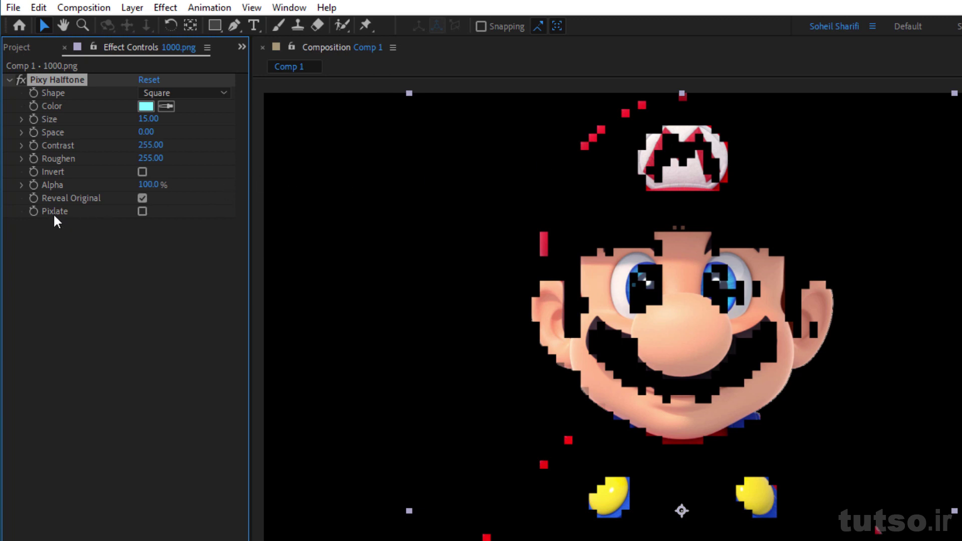
{"action": "left_click", "coordinate": [143, 211]}
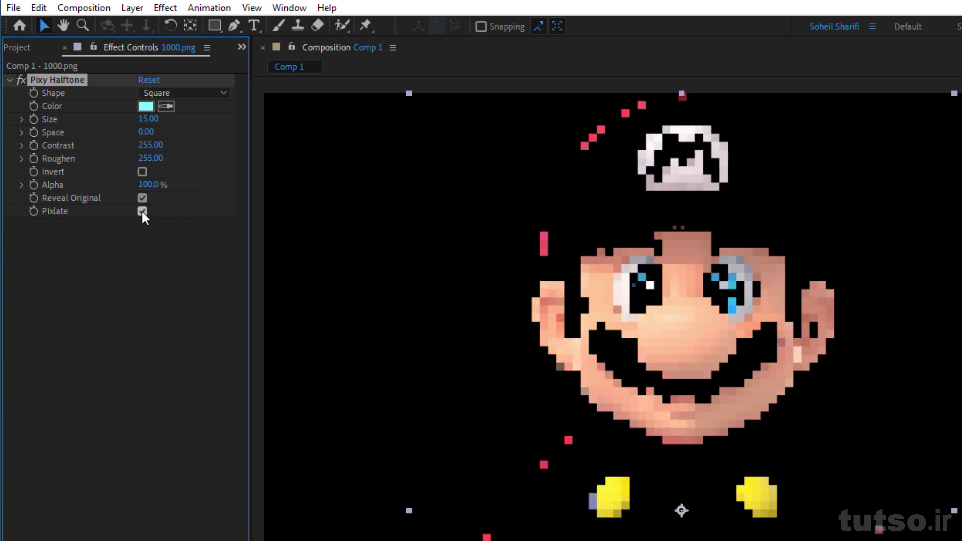
{"action": "scroll", "coordinate": [799, 401], "scroll_direction": "up", "scroll_amount": 2}
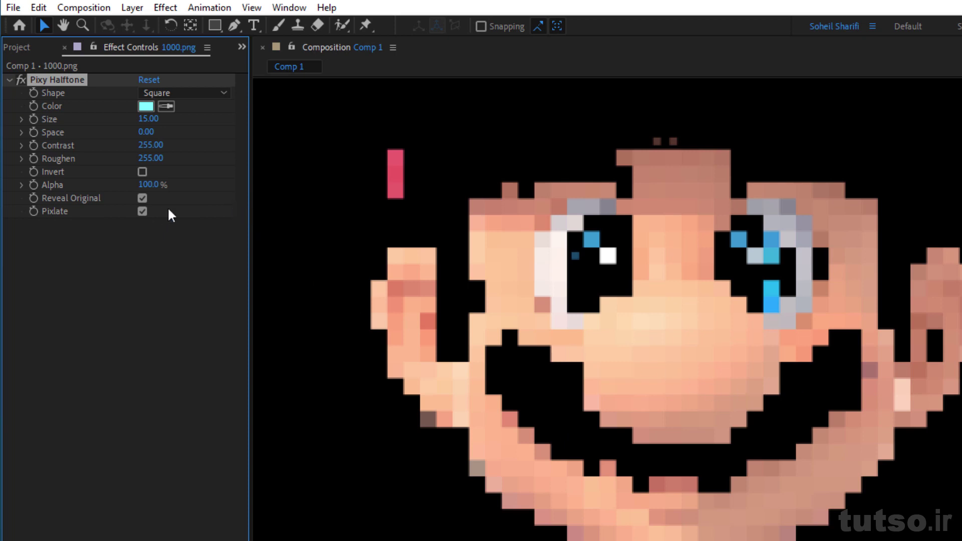
{"action": "left_click", "coordinate": [140, 210]}
{"action": "left_click", "coordinate": [140, 209]}
{"action": "left_click", "coordinate": [139, 209]}
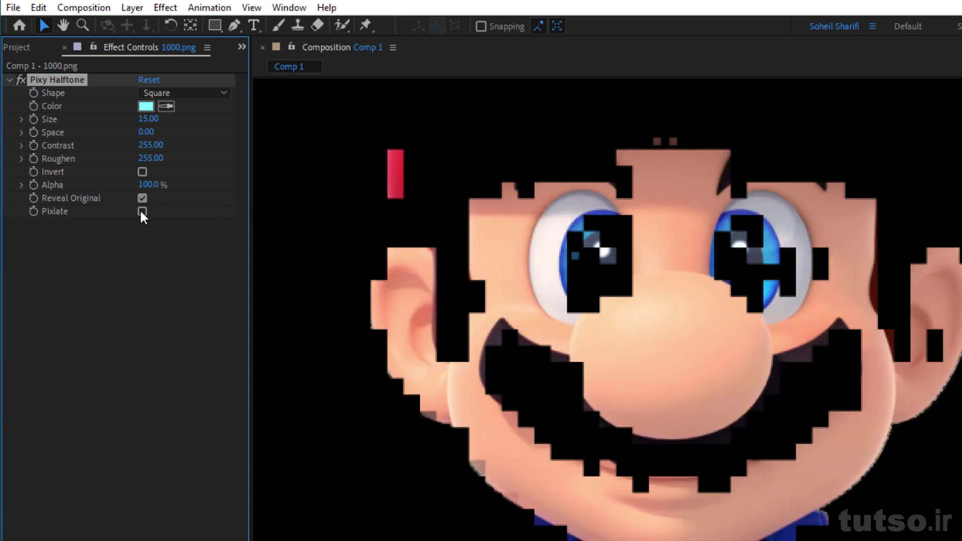
{"action": "left_click", "coordinate": [140, 209]}
Test Invert on and off, then experiment with Alpha at 0% and the Contrast value.
{"action": "left_click", "coordinate": [142, 171]}
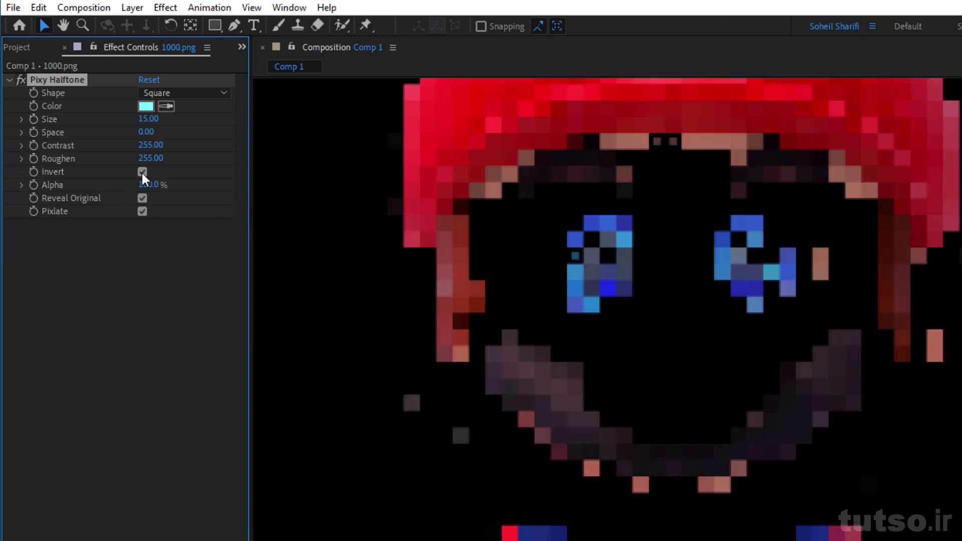
{"action": "left_click", "coordinate": [142, 172]}
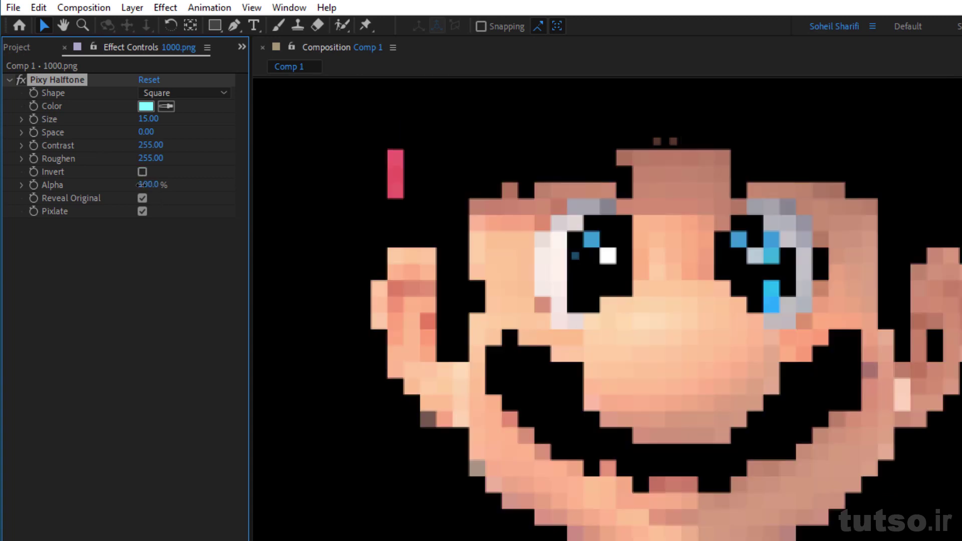
{"action": "left_click_drag", "start_coordinate": [469, 216], "coordinate": [436, 457]}
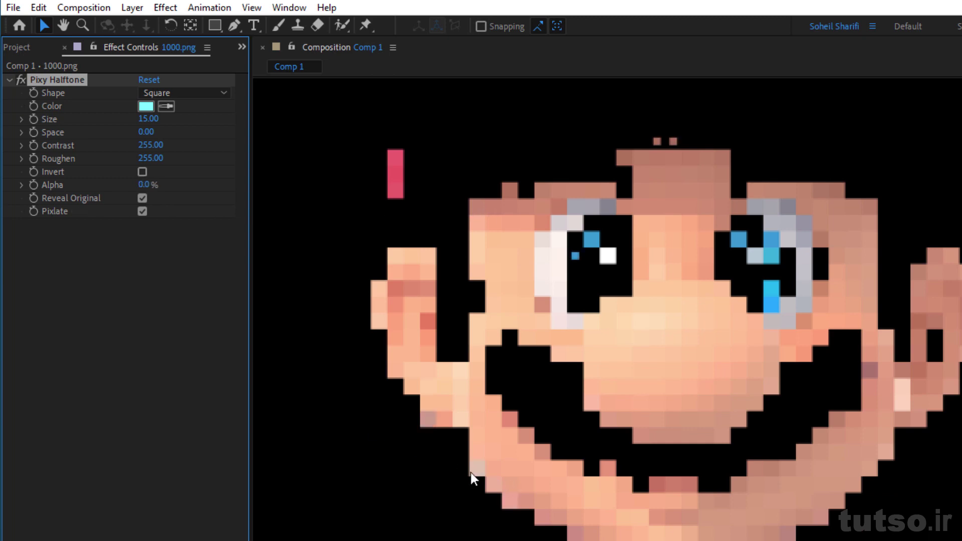
{"action": "mouse_move", "coordinate": [144, 185]}
{"action": "left_mouse_down"}
{"action": "mouse_move", "coordinate": [334, 189]}
{"action": "mouse_move", "coordinate": [257, 204]}
{"action": "left_mouse_up"}
{"action": "scroll", "coordinate": [625, 426], "scroll_direction": "down", "scroll_amount": 2}
{"action": "scroll", "coordinate": [626, 422], "scroll_direction": "down", "scroll_amount": 2}
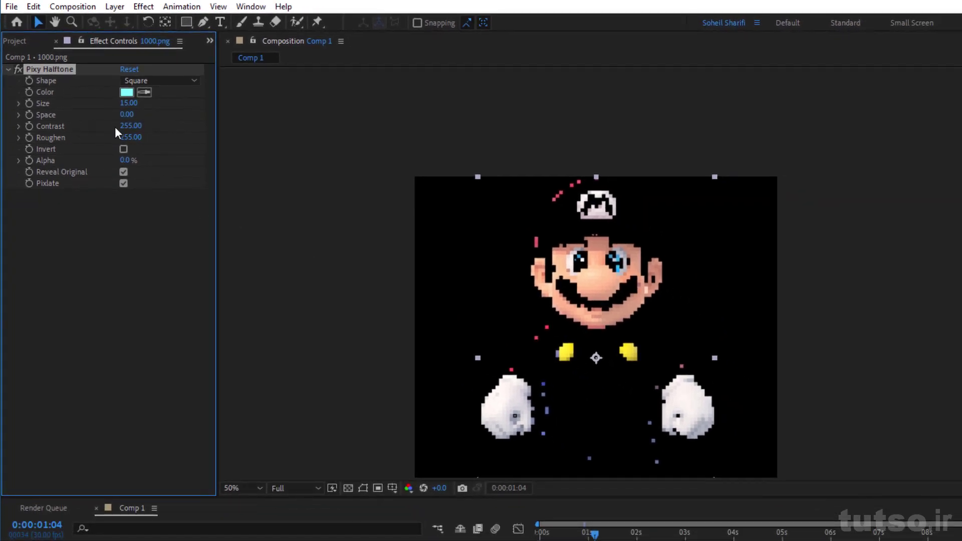
{"action": "mouse_move", "coordinate": [125, 125]}
{"action": "left_mouse_down"}
{"action": "mouse_move", "coordinate": [75, 125]}
{"action": "mouse_move", "coordinate": [112, 142]}
{"action": "left_mouse_up"}
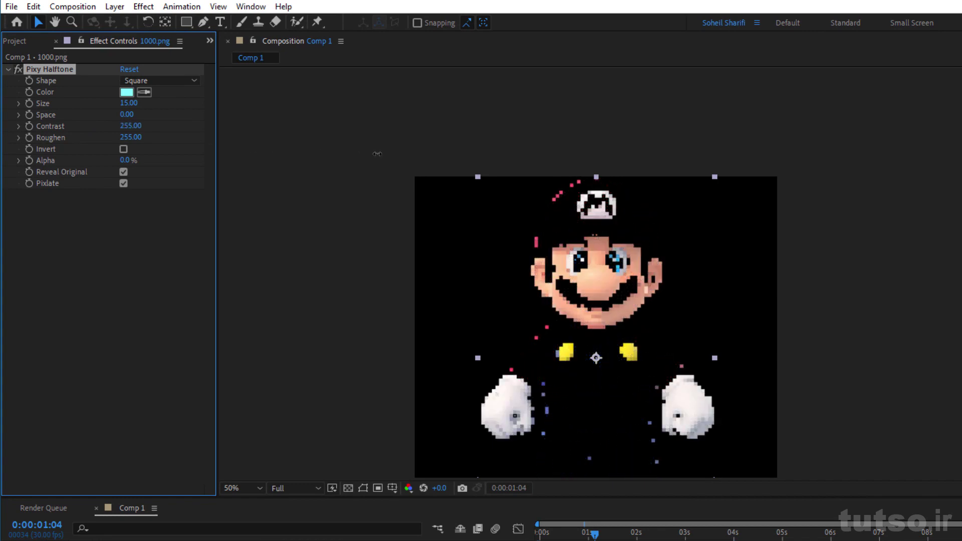
Show the transparency checkerboard and duplicate the pixelated 1000.png layer.
{"action": "left_click", "coordinate": [349, 488]}
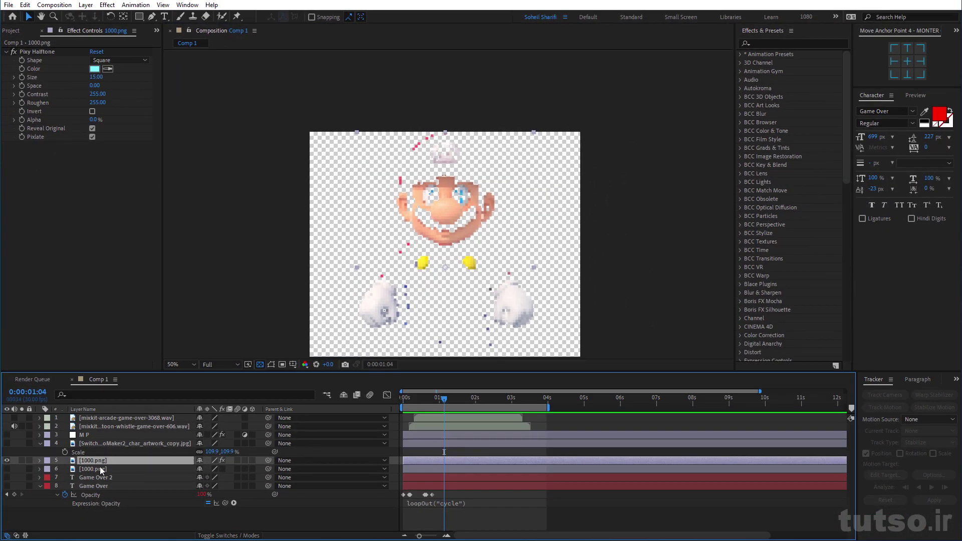
{"action": "key", "text": "ctrl+d"}
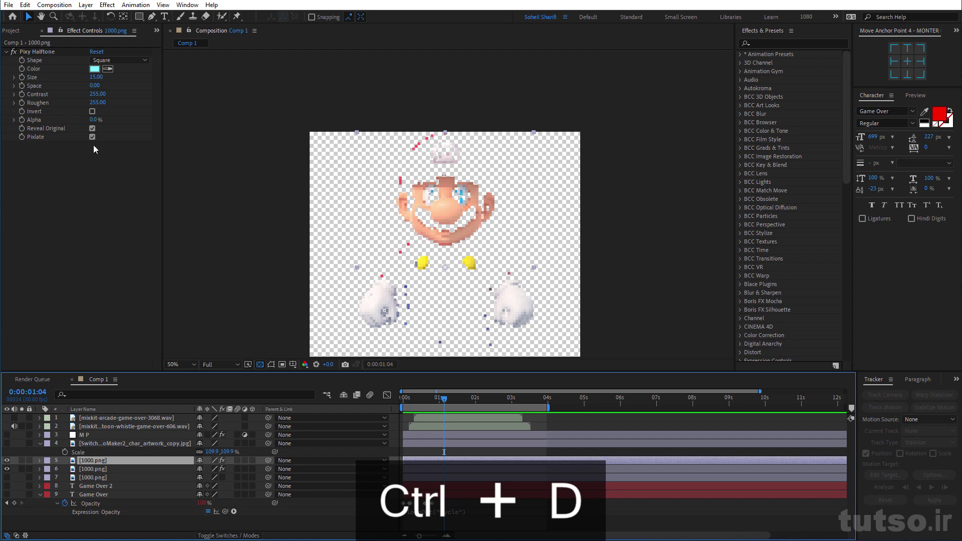
Invert the duplicate's halftone, zoom to 200%, set Roughen to 1 and hide layer 6.
{"action": "left_click", "coordinate": [92, 111]}
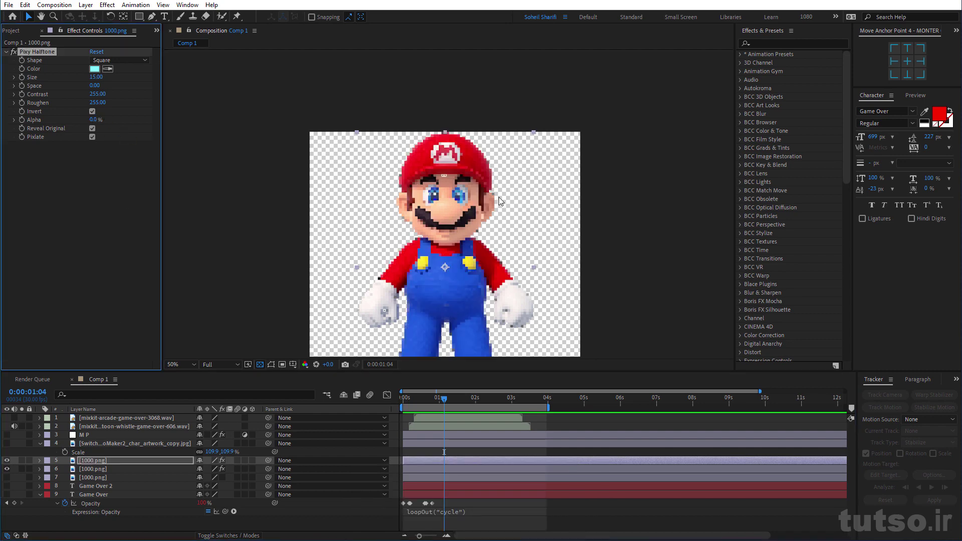
{"action": "scroll", "coordinate": [413, 192], "scroll_direction": "up", "scroll_amount": 2}
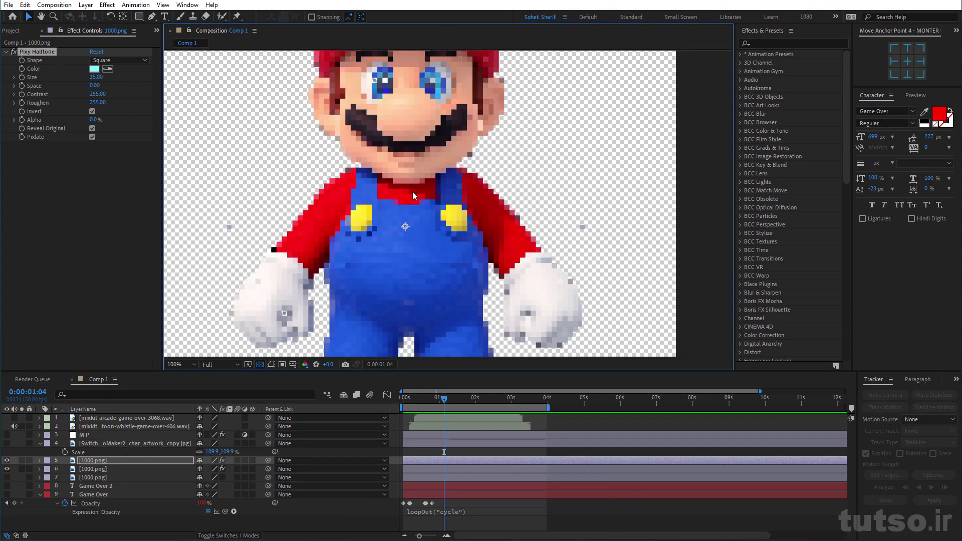
{"action": "scroll", "coordinate": [413, 191], "scroll_direction": "up", "scroll_amount": 2}
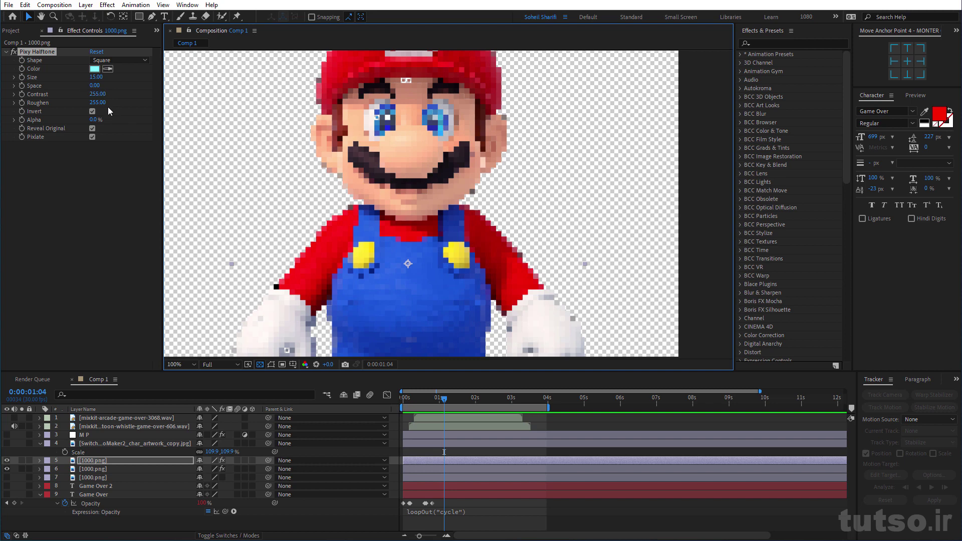
{"action": "key", "text": "period"}
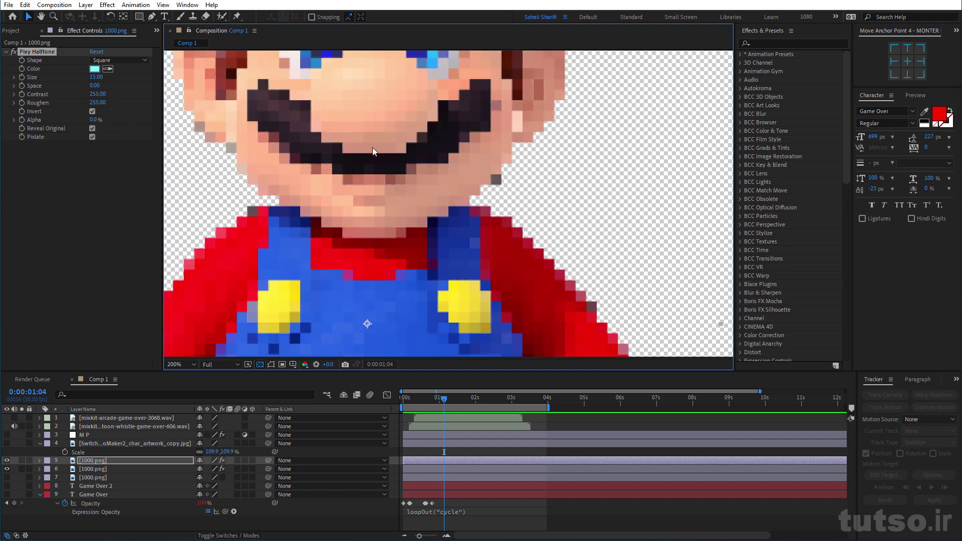
{"action": "left_click", "coordinate": [96, 102]}
{"action": "type", "text": "1"}
{"action": "key", "text": "Return"}
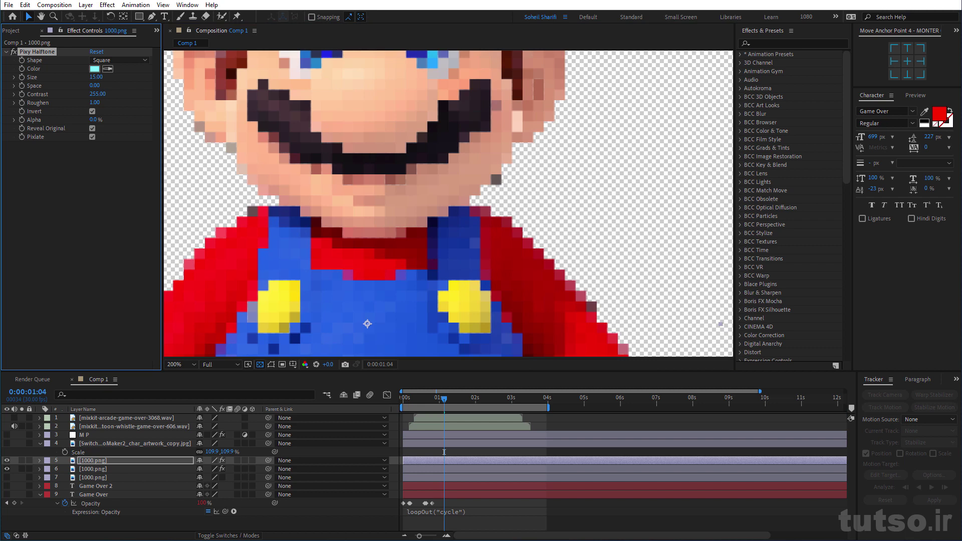
{"action": "left_click", "coordinate": [6, 470]}
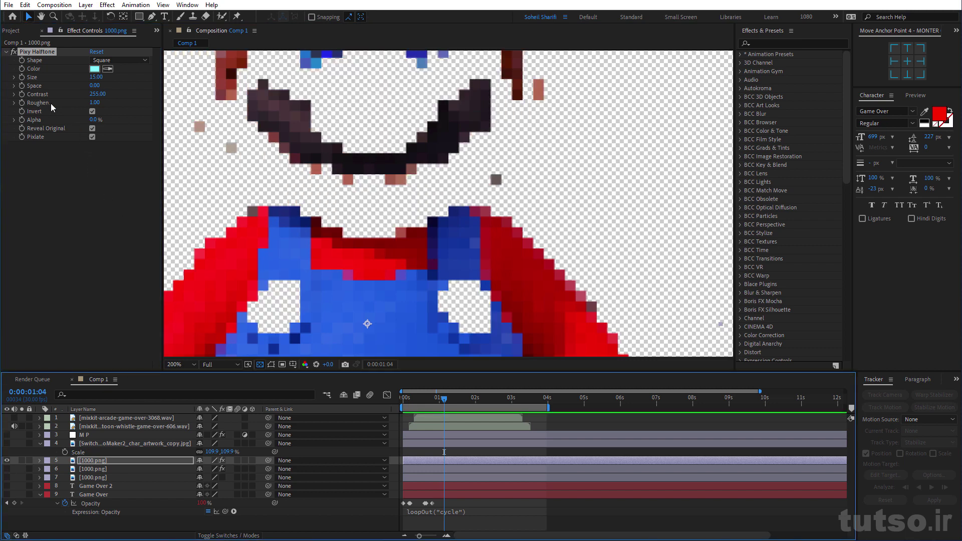
Test higher Roughen values (about 89), then undo back to 1 and show layer 6 again.
{"action": "mouse_move", "coordinate": [95, 103]}
{"action": "left_mouse_down"}
{"action": "mouse_move", "coordinate": [186, 106]}
{"action": "mouse_move", "coordinate": [138, 106]}
{"action": "mouse_move", "coordinate": [174, 104]}
{"action": "left_mouse_up"}
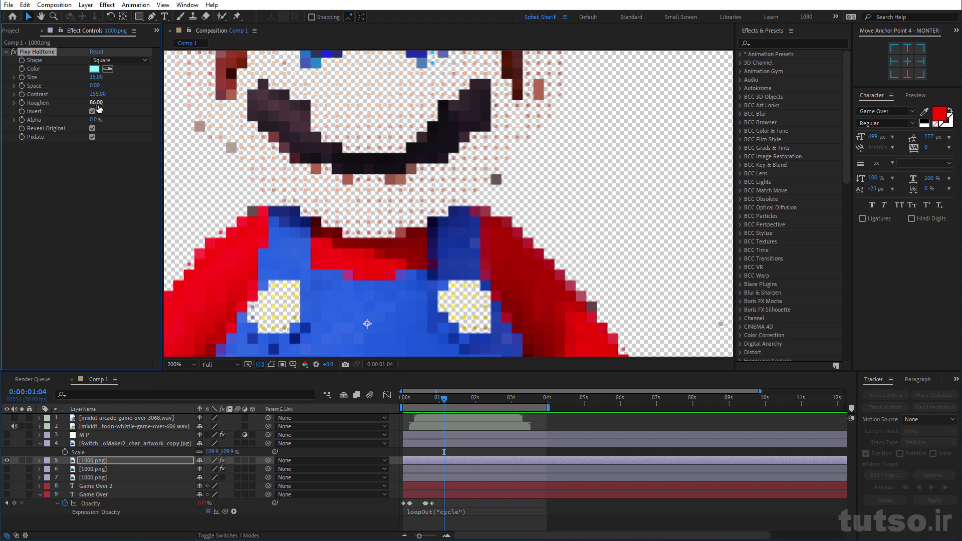
{"action": "left_click_drag", "start_coordinate": [99, 108], "coordinate": [101, 108]}
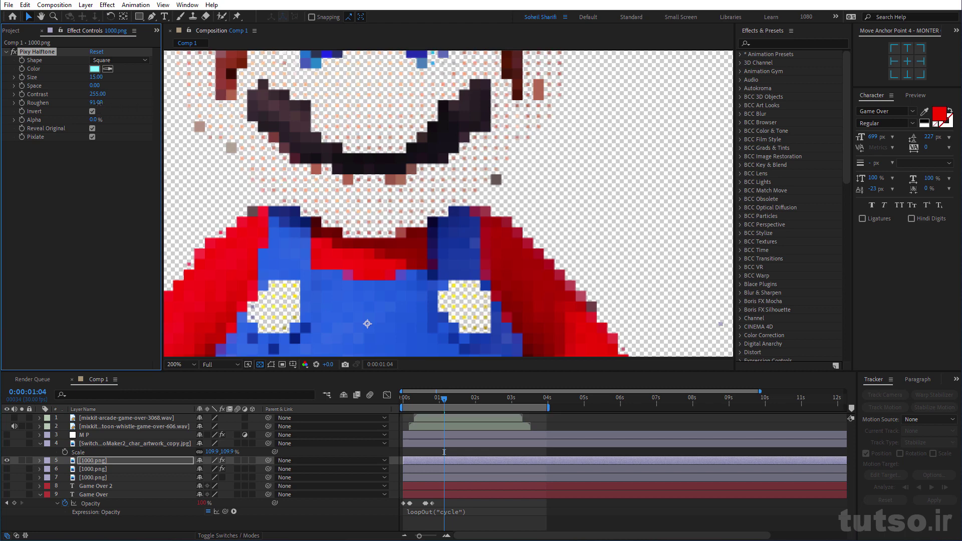
{"action": "key", "text": "comma"}
{"action": "scroll", "coordinate": [355, 186], "scroll_direction": "up", "scroll_amount": 1}
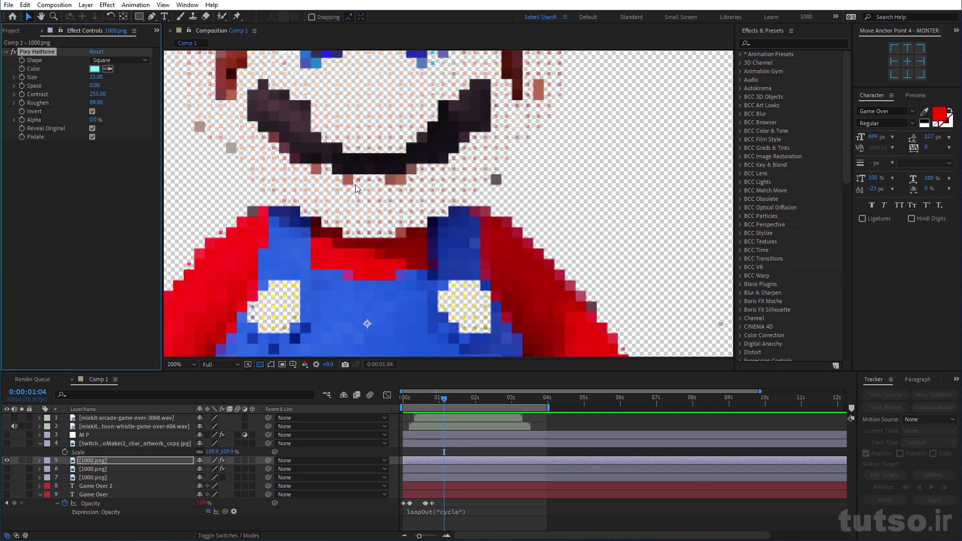
{"action": "scroll", "coordinate": [356, 185], "scroll_direction": "up", "scroll_amount": 2}
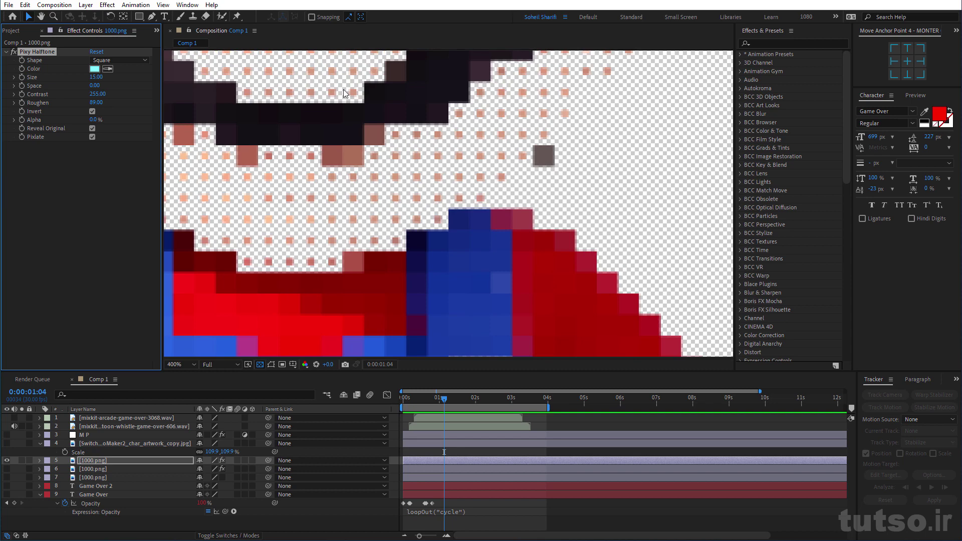
{"action": "key", "text": "ctrl+z"}
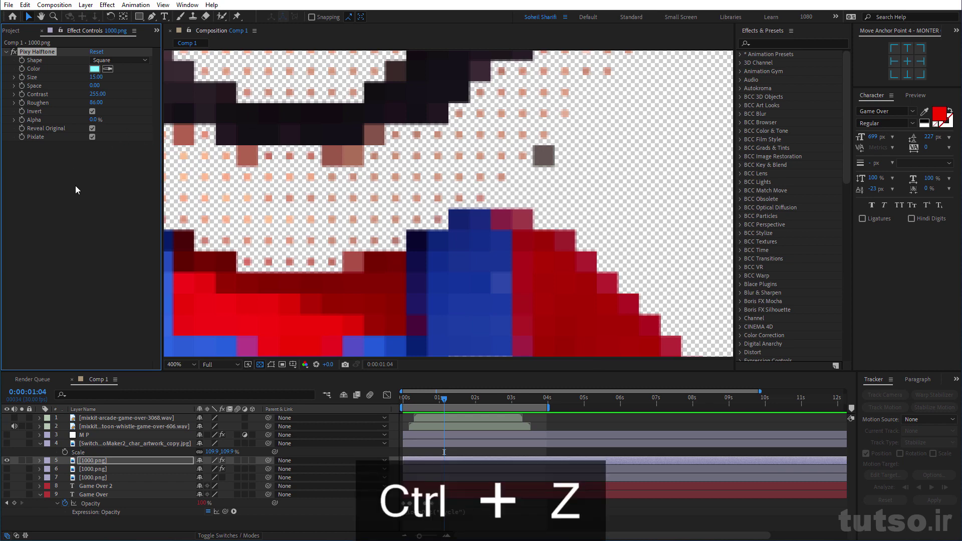
{"action": "key", "text": "ctrl+z"}
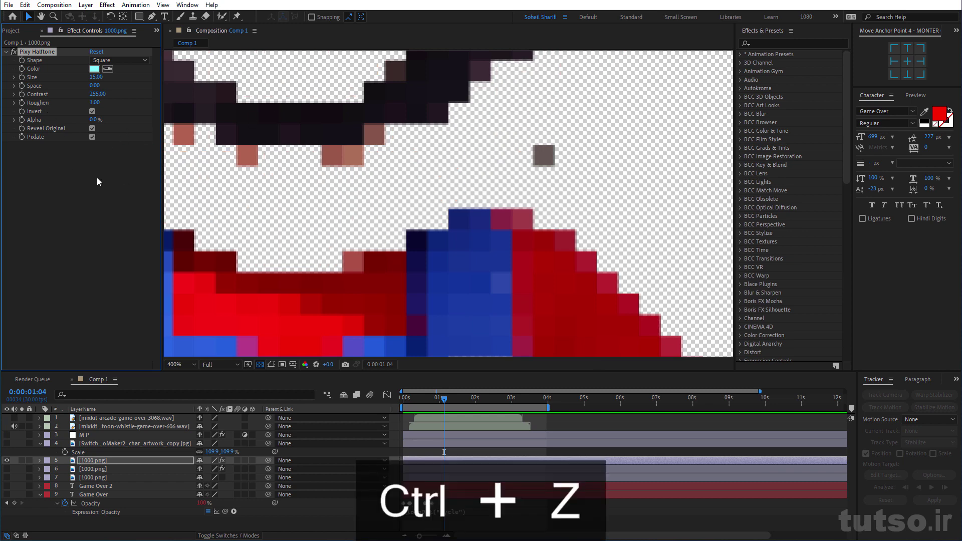
{"action": "left_click", "coordinate": [7, 469]}
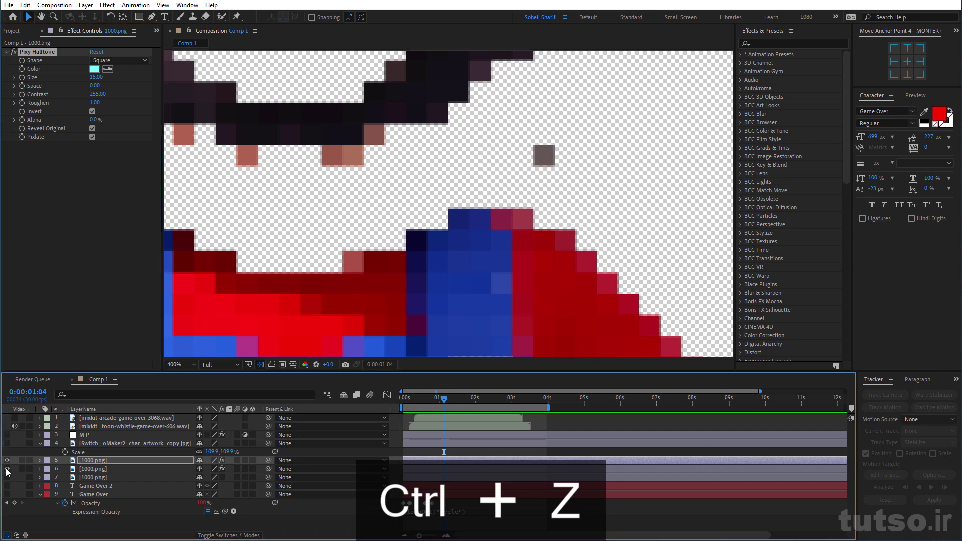
{"action": "scroll", "coordinate": [321, 229], "scroll_direction": "down", "scroll_amount": 4}
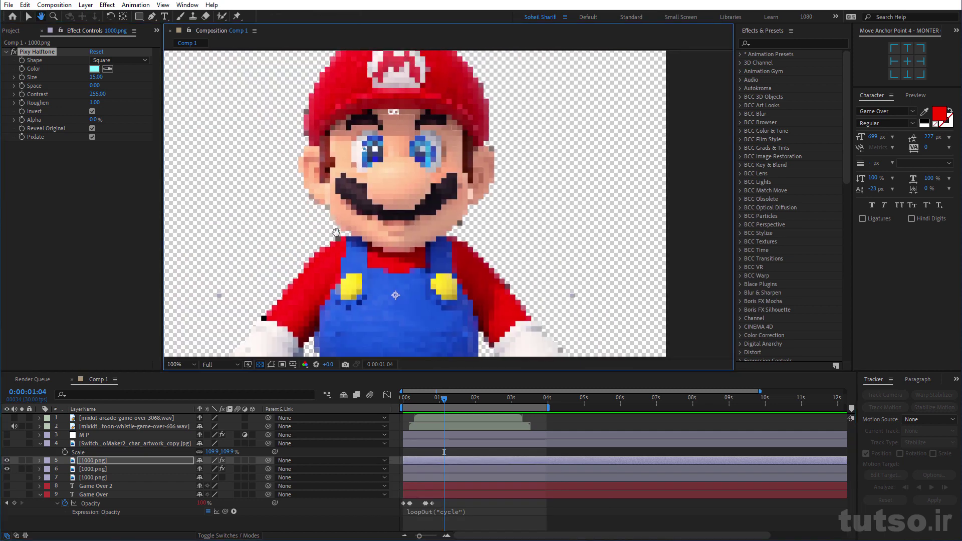
Frame the whole Mario and switch off effects on both 1000.png layers.
{"action": "left_click_drag", "start_coordinate": [366, 192], "coordinate": [362, 217]}
{"action": "key", "text": "v"}
{"action": "scroll", "coordinate": [413, 180], "scroll_direction": "down", "scroll_amount": 2}
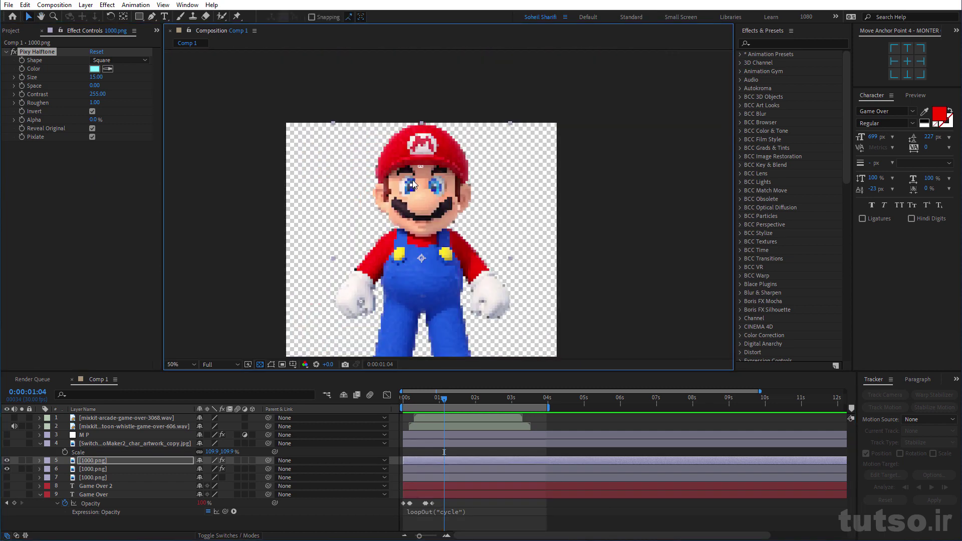
{"action": "left_click_drag", "start_coordinate": [417, 195], "coordinate": [422, 141]}
{"action": "key", "text": "v"}
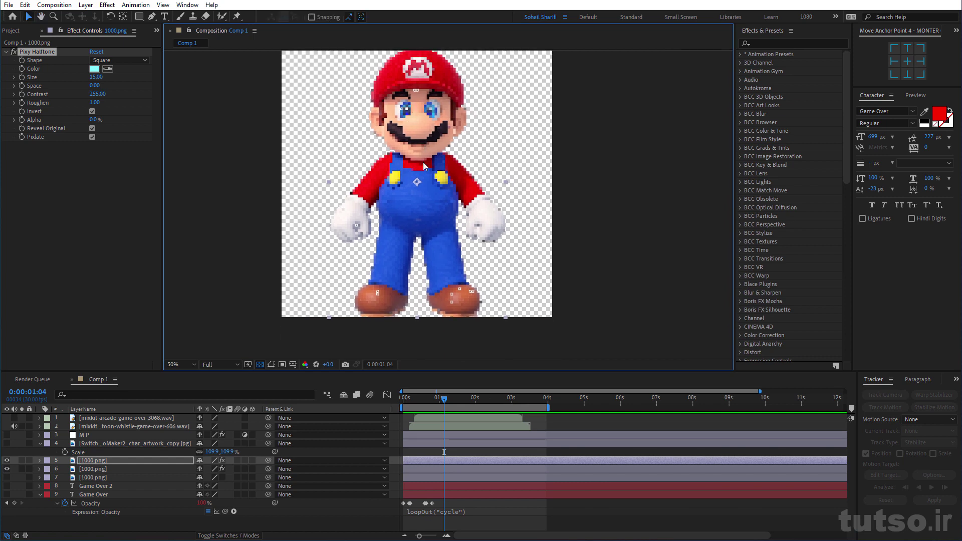
{"action": "left_click", "coordinate": [103, 471], "text": "ctrl"}
{"action": "left_click", "coordinate": [223, 469]}
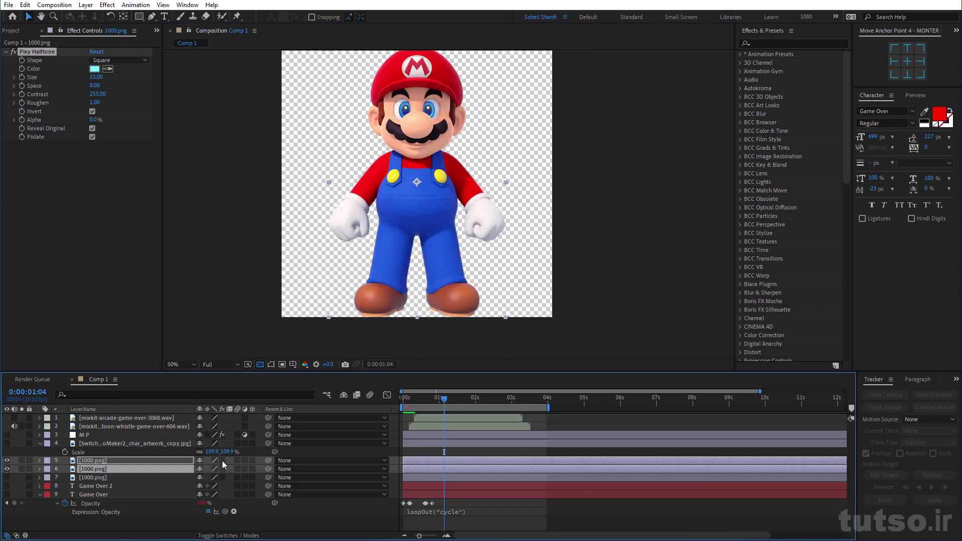
Show the M P layer, set Mask 1 to None and Mosaic blocks to 80 by 80.
{"action": "left_click", "coordinate": [85, 436]}
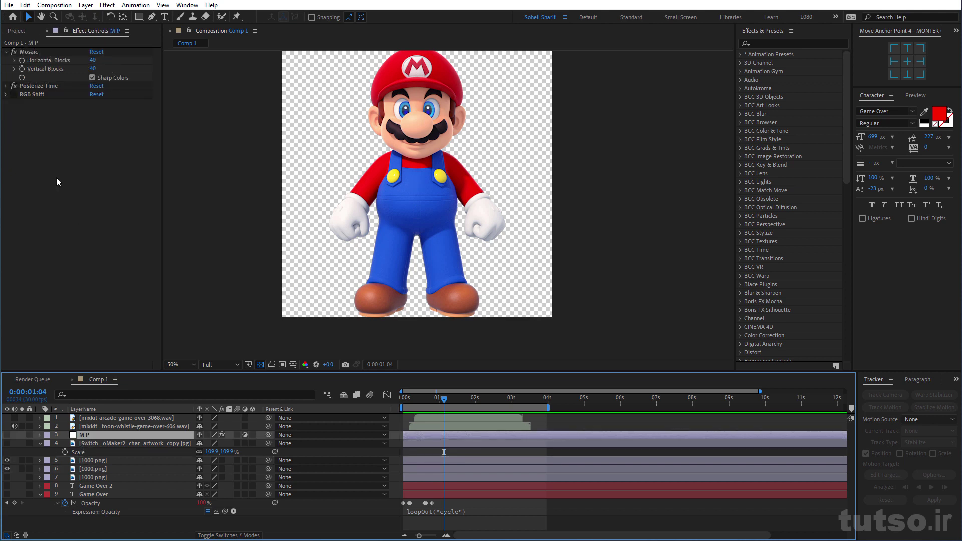
{"action": "left_click", "coordinate": [7, 436]}
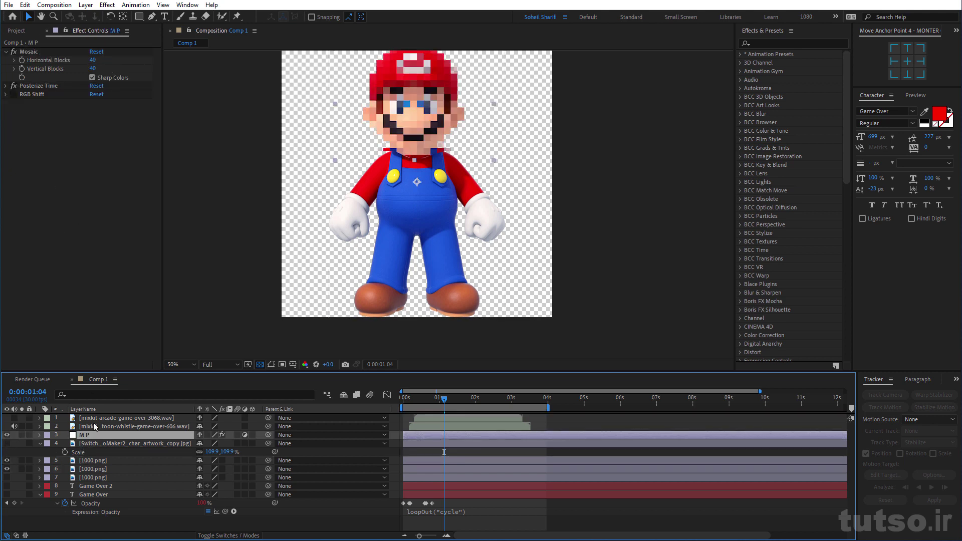
{"action": "key", "text": "m"}
{"action": "key", "text": "m"}
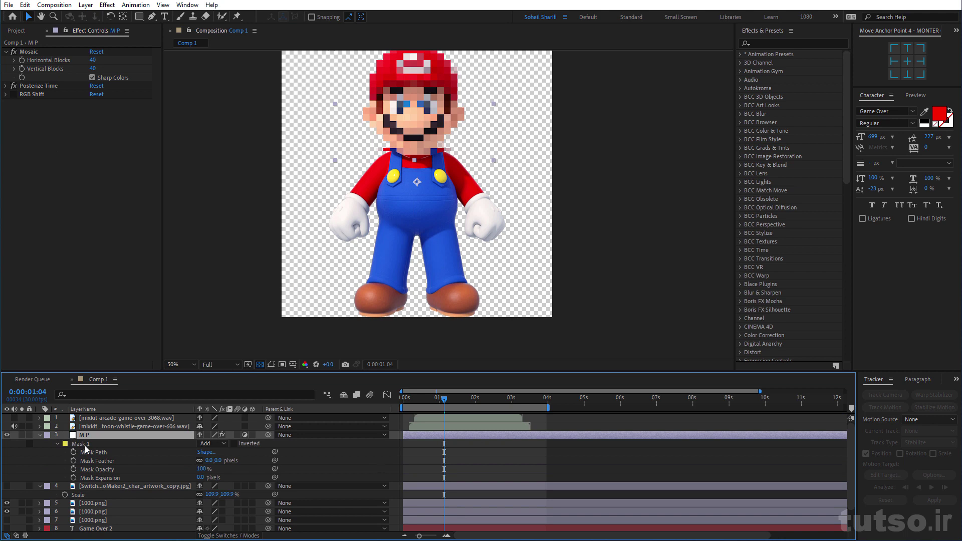
{"action": "left_click", "coordinate": [84, 444]}
{"action": "left_click", "coordinate": [224, 444]}
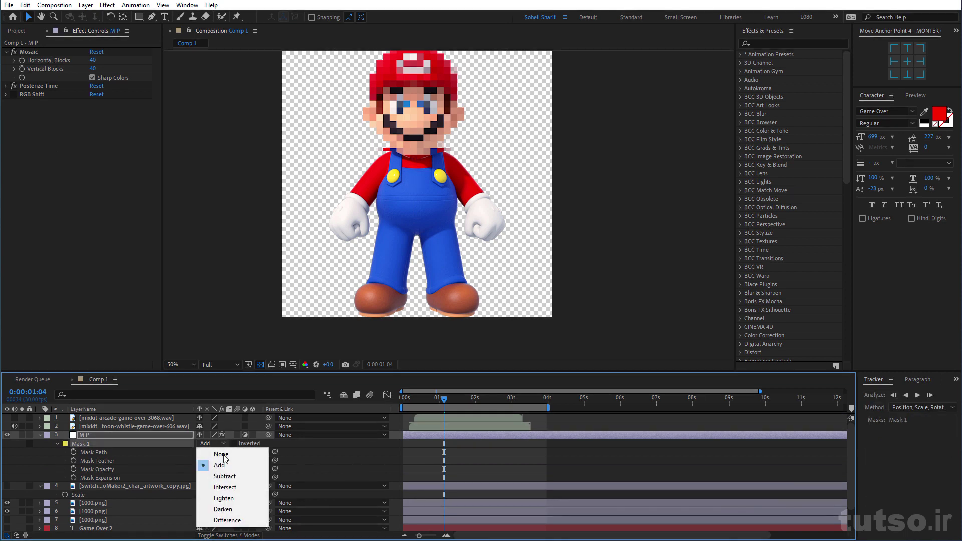
{"action": "left_click", "coordinate": [211, 453]}
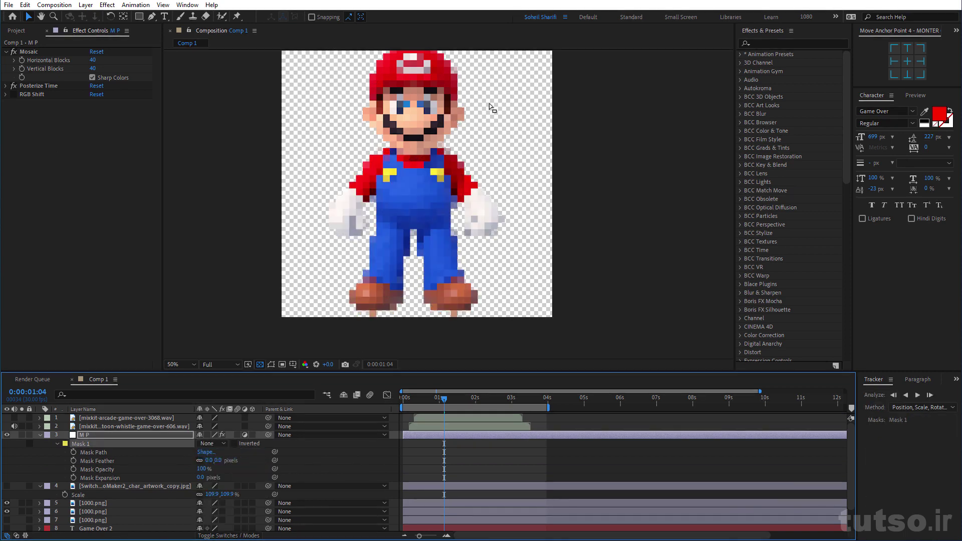
{"action": "left_click", "coordinate": [93, 60]}
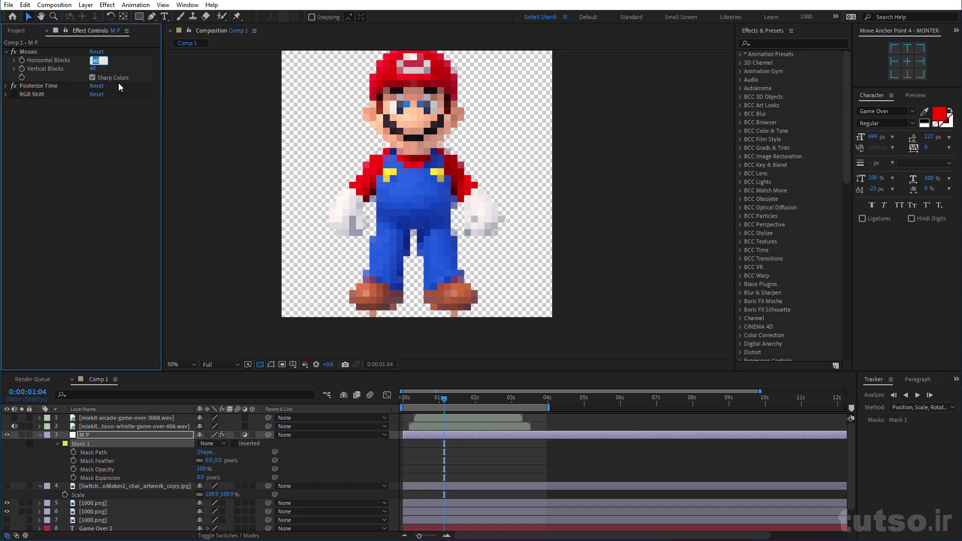
{"action": "type", "text": "80"}
{"action": "key", "text": "Tab"}
{"action": "type", "text": "80"}
{"action": "key", "text": "Return"}
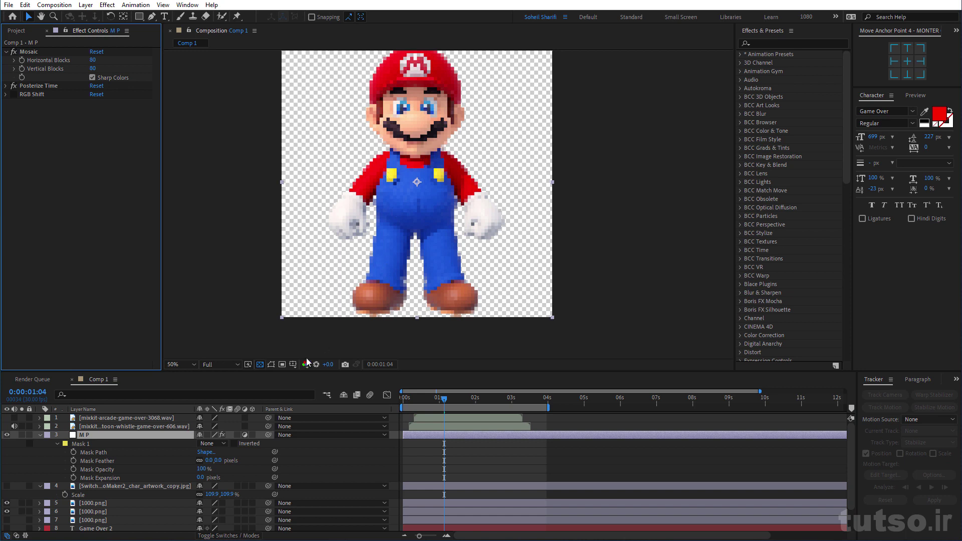
Take a snapshot of the mosaic, hide M P and select both 1000.png layers.
{"action": "left_click", "coordinate": [344, 367]}
{"action": "left_click", "coordinate": [7, 436]}
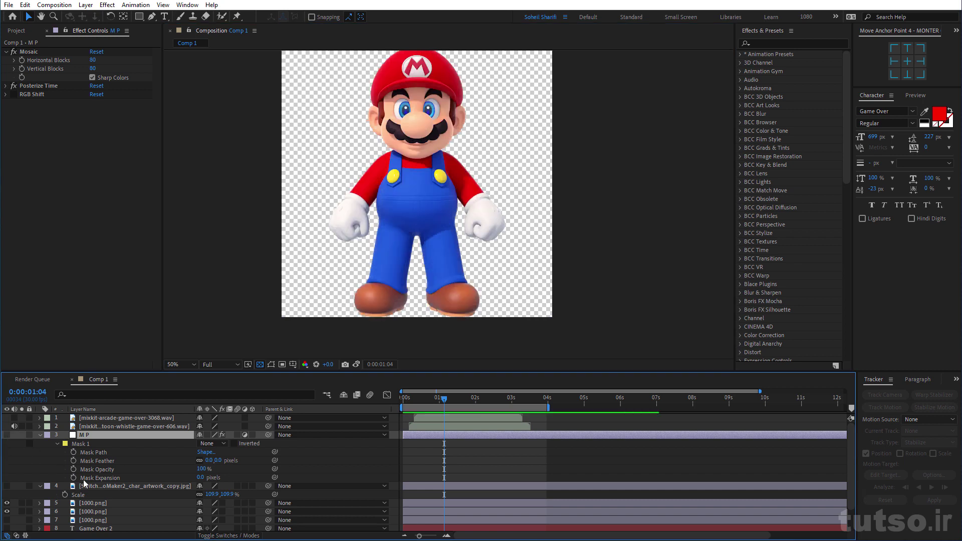
{"action": "left_click", "coordinate": [95, 503]}
{"action": "left_click", "coordinate": [187, 511], "text": "shift"}
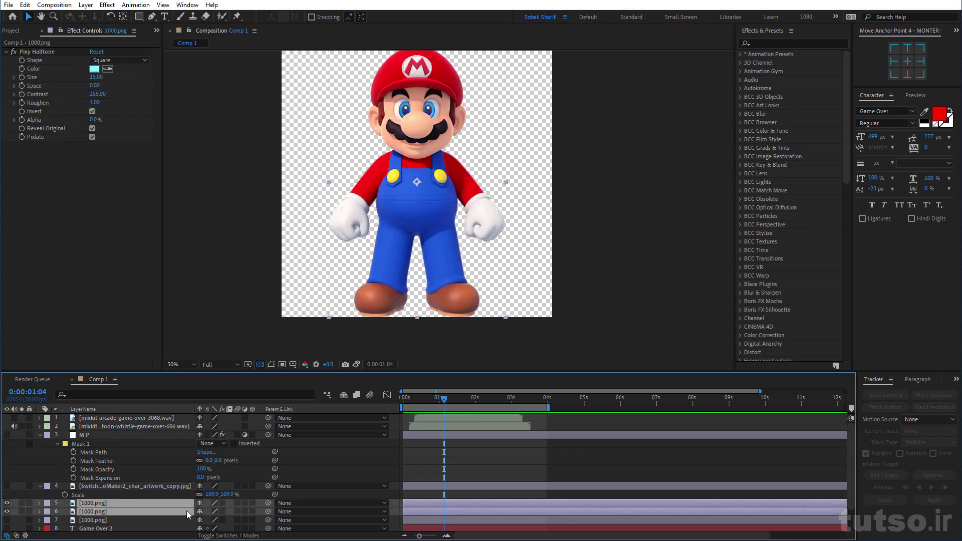
Re-enable the effects on layer 6 and frame Mario's head.
{"action": "left_click", "coordinate": [218, 506]}
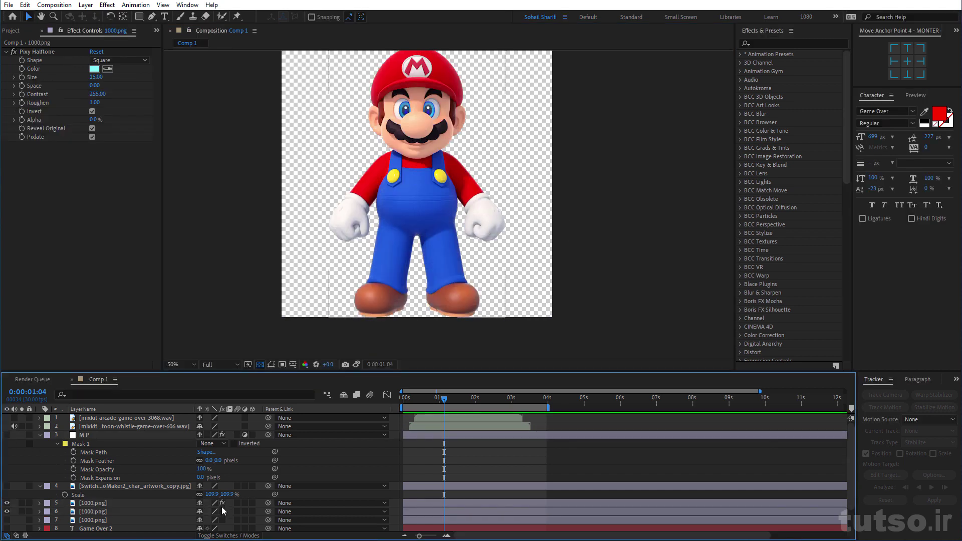
{"action": "left_click", "coordinate": [222, 512]}
{"action": "scroll", "coordinate": [421, 262], "scroll_direction": "up", "scroll_amount": 2}
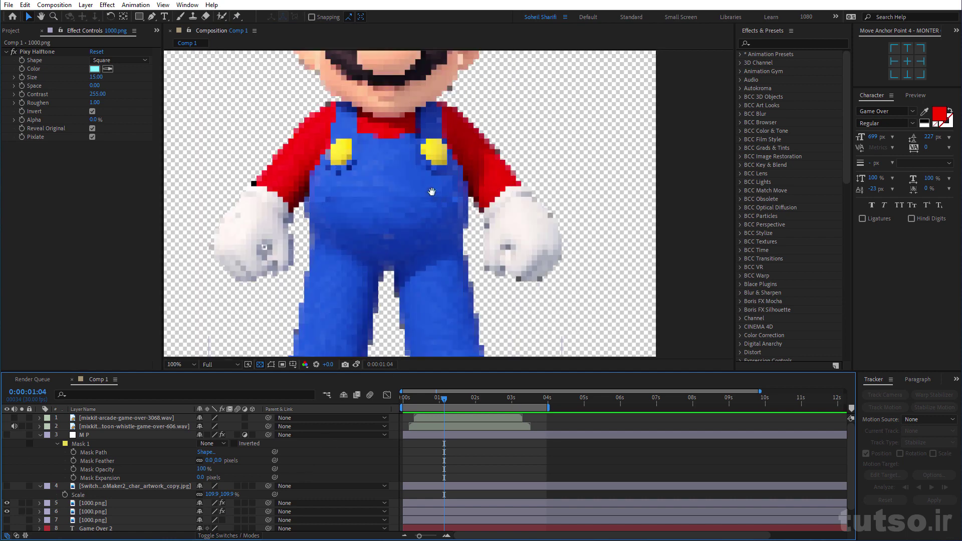
{"action": "left_click_drag", "start_coordinate": [431, 192], "coordinate": [442, 292]}
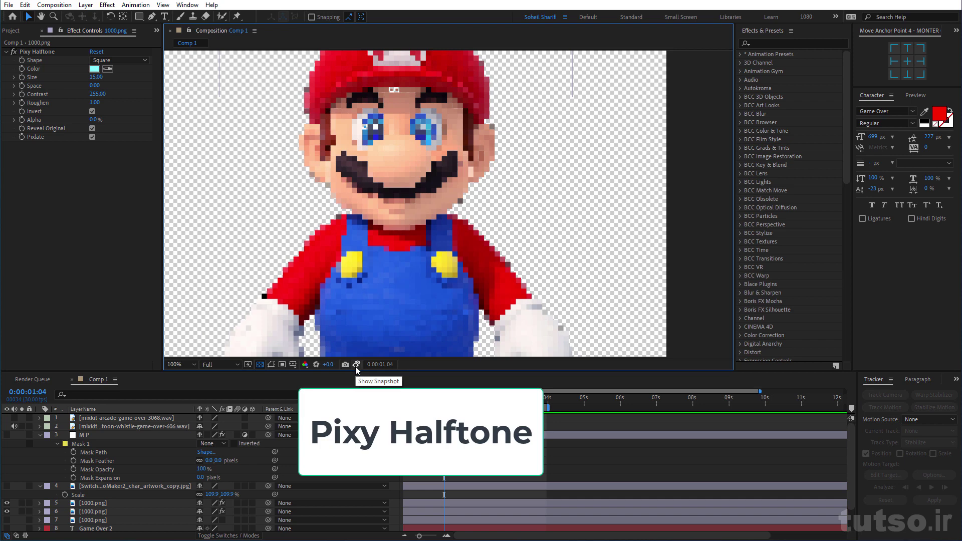
Flip between the Mosaic snapshot and the live Pixy Halftone render to compare them.
{"action": "left_click", "coordinate": [355, 365]}
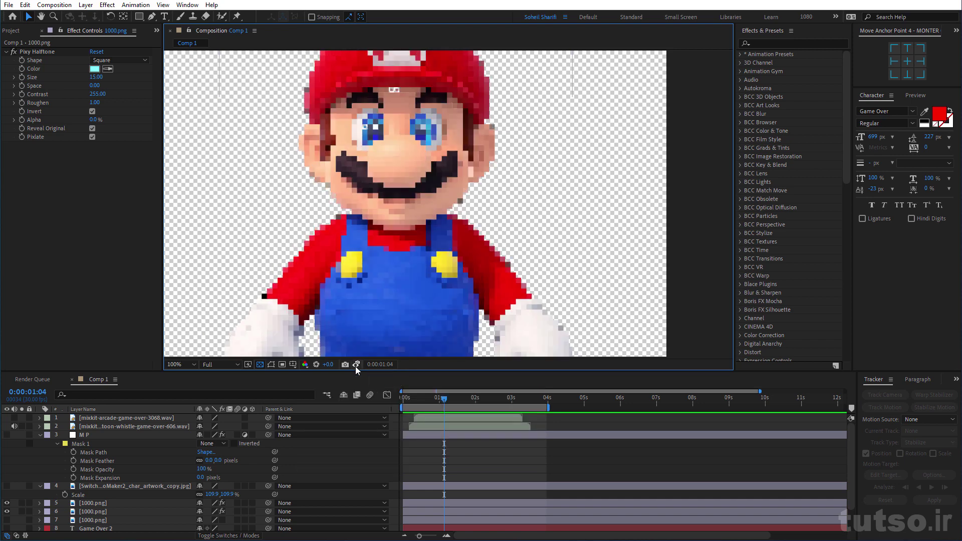
{"action": "left_click", "coordinate": [356, 364]}
{"action": "left_click", "coordinate": [355, 365]}
{"action": "left_click", "coordinate": [355, 365]}
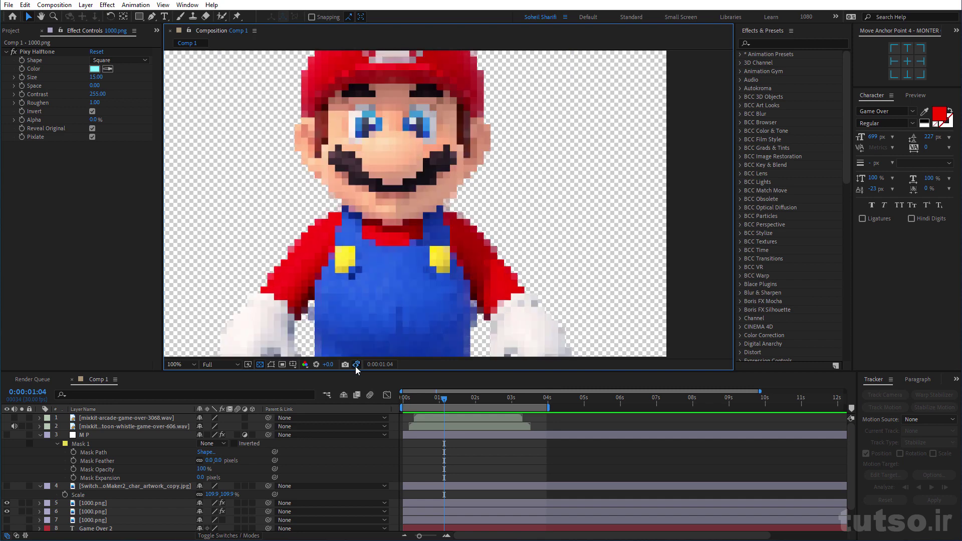
{"action": "left_click", "coordinate": [356, 365]}
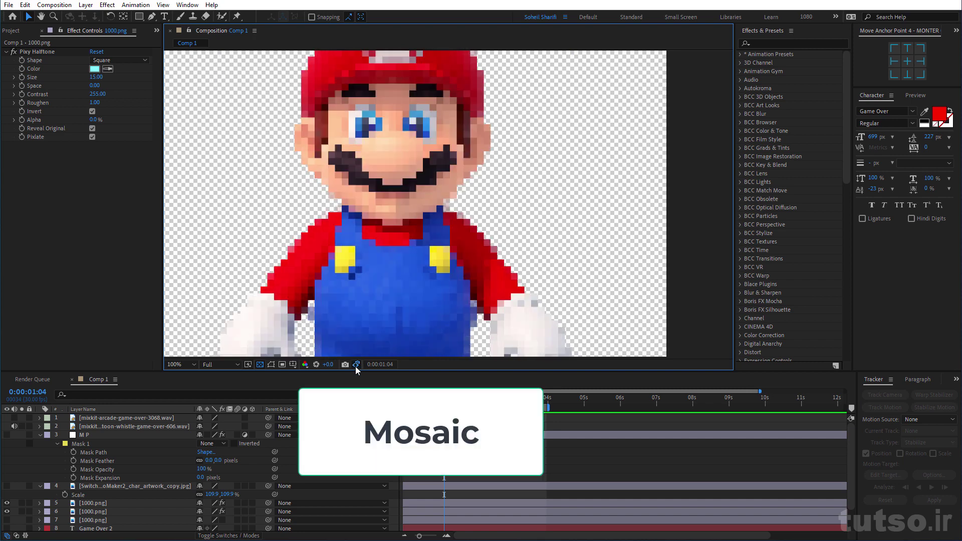
{"action": "left_click", "coordinate": [356, 364]}
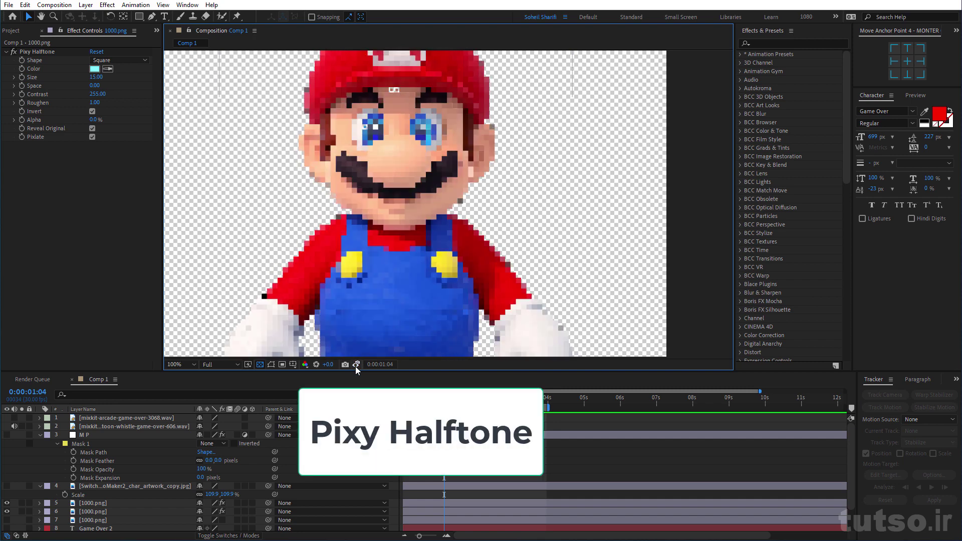
{"action": "left_click", "coordinate": [356, 365]}
{"action": "left_click", "coordinate": [355, 366]}
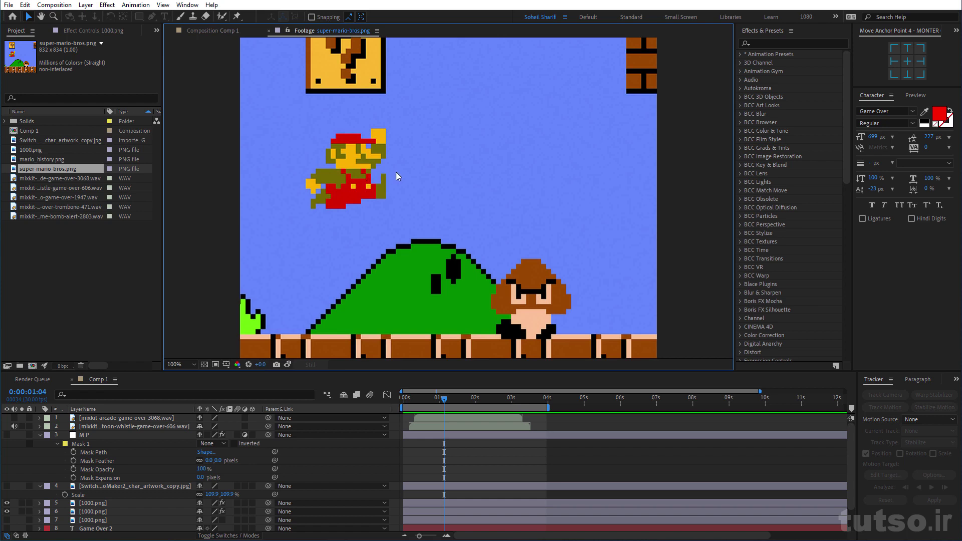
Zoom the super-mario-bros.png reference out to 50% and pan it in the viewer.
{"action": "scroll", "coordinate": [396, 172], "scroll_direction": "down", "scroll_amount": 2}
{"action": "left_click_drag", "start_coordinate": [395, 173], "coordinate": [356, 190]}
{"action": "key", "text": "v"}
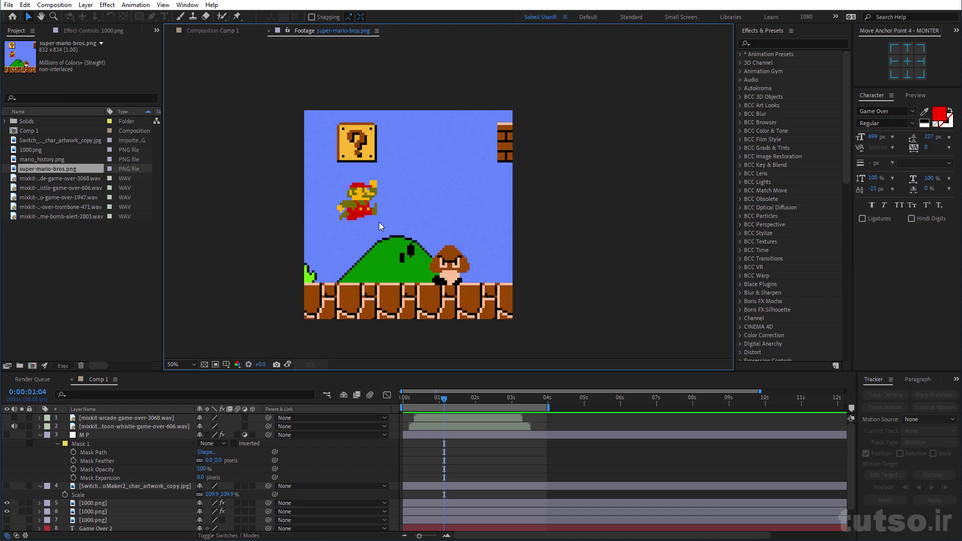
{"action": "left_click", "coordinate": [116, 33]}
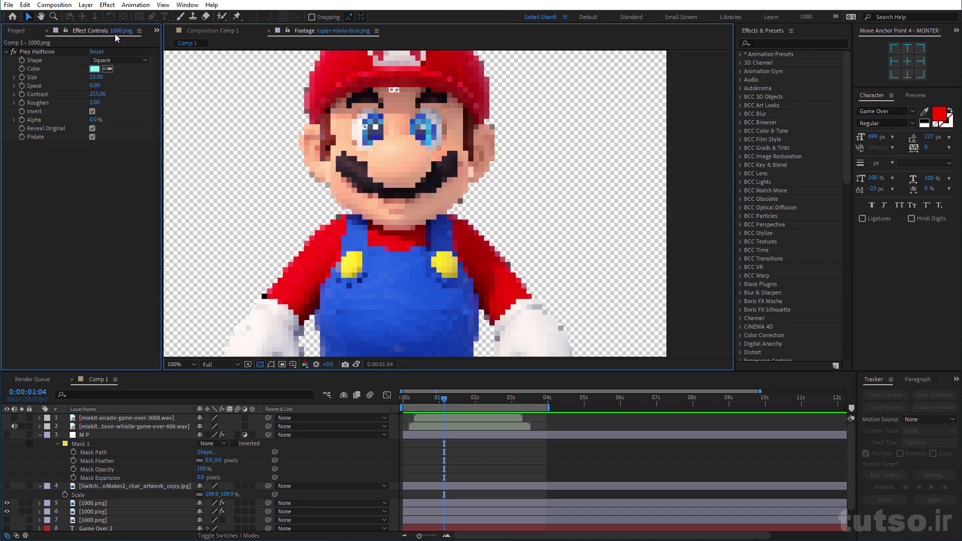